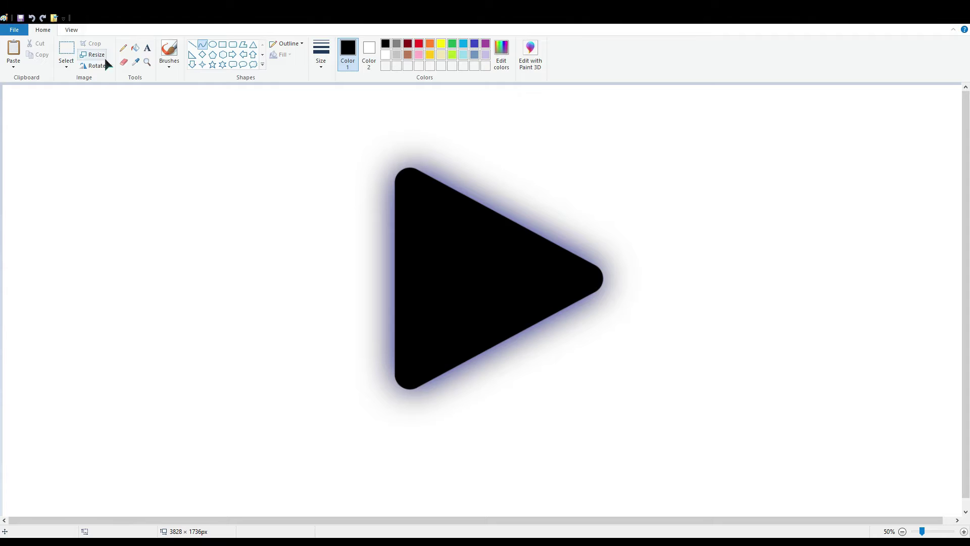
Step: Draw a tall vertical black line on the blank canvas as the drawing's centre line
key(ctrl+z)
click(194, 45)
mouse_move(432, 130)
mouse_down()
mouse_move(416, 423)
mouse_move(432, 388)
mouse_up()
click(498, 303)
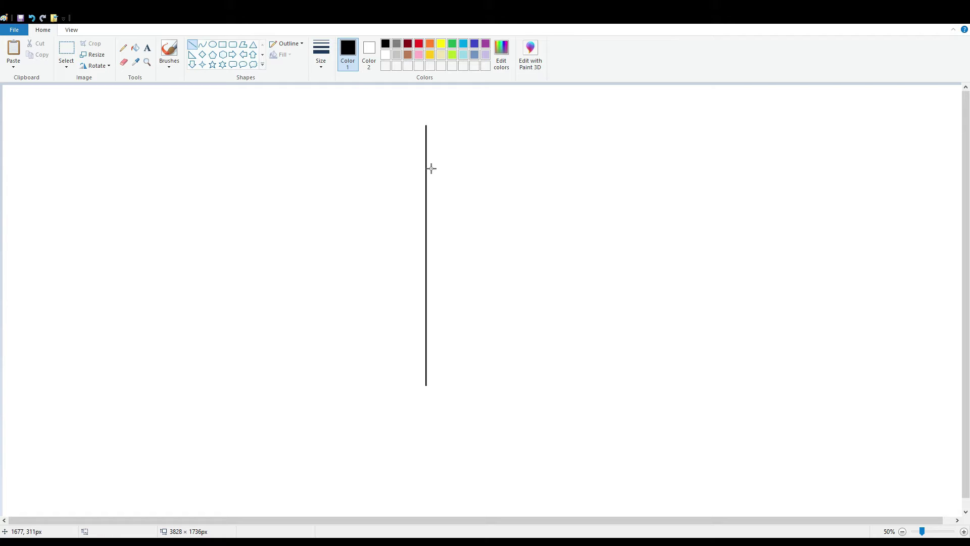
Step: Draw a curve from the upper part of the centre line, bulging to its left, as the head outline
mouse_move(426, 164)
mouse_down()
mouse_move(398, 246)
mouse_move(364, 236)
mouse_up()
key(ctrl+z)
click(203, 45)
mouse_move(425, 158)
mouse_down()
mouse_move(347, 214)
mouse_move(347, 234)
mouse_up()
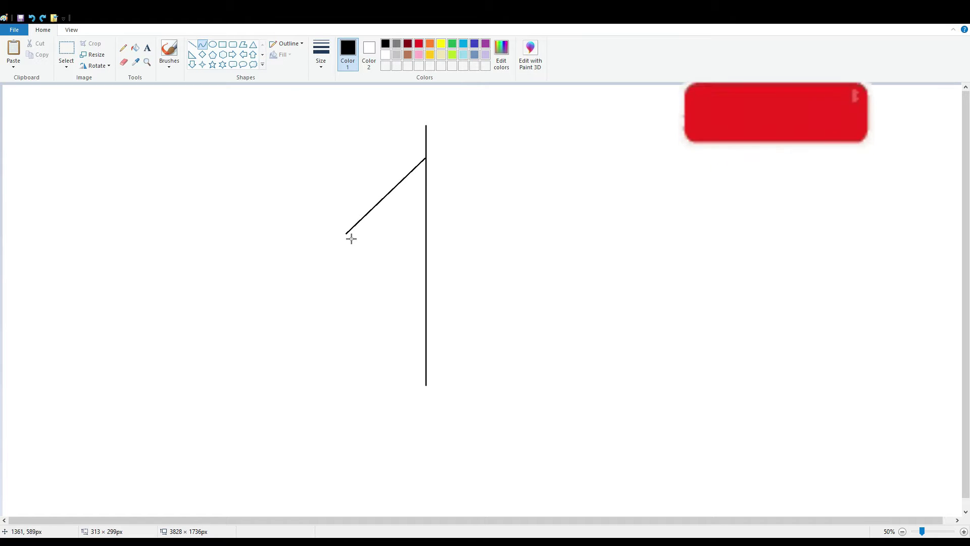
drag(394, 161, 314, 175)
Step: Resize the head curve to about 587 × 455 px and place it so its top crosses the centre line
drag(433, 187, 451, 202)
drag(358, 186, 369, 189)
drag(394, 248, 393, 260)
drag(361, 216, 361, 210)
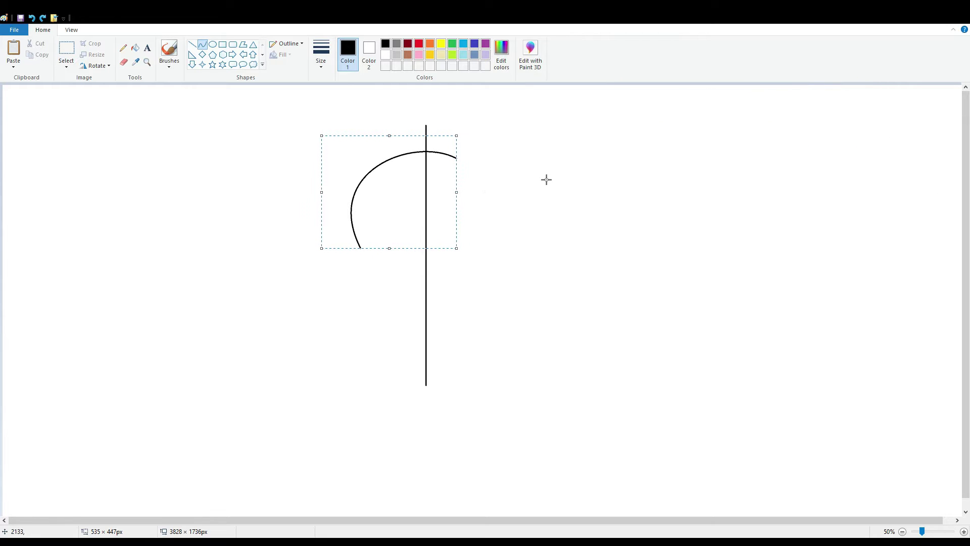
mouse_move(322, 248)
mouse_down()
mouse_move(313, 268)
mouse_move(309, 253)
mouse_up()
drag(365, 197, 368, 191)
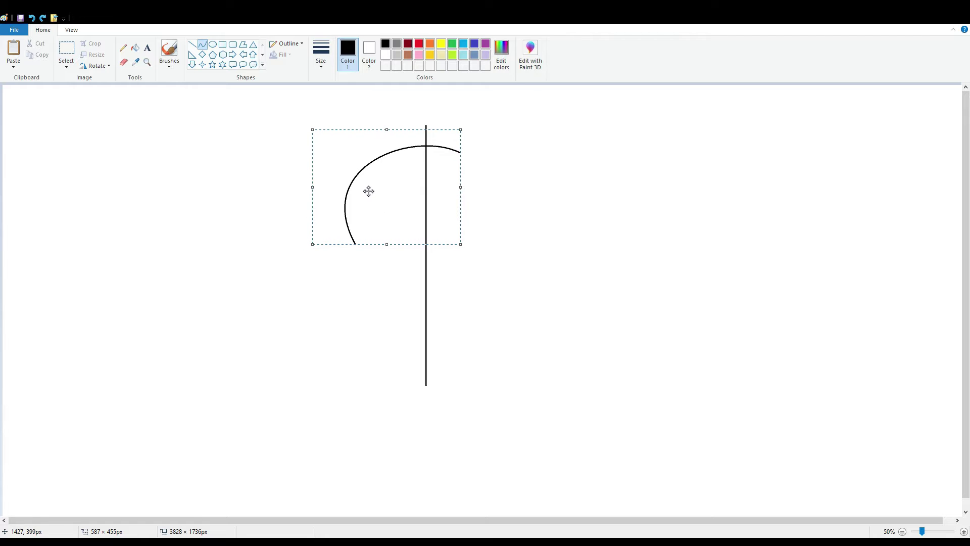
click(624, 222)
Step: Draw a shallow chin curve about 277 × 41 px from the head outline's lower end to the centre line
drag(356, 245, 405, 260)
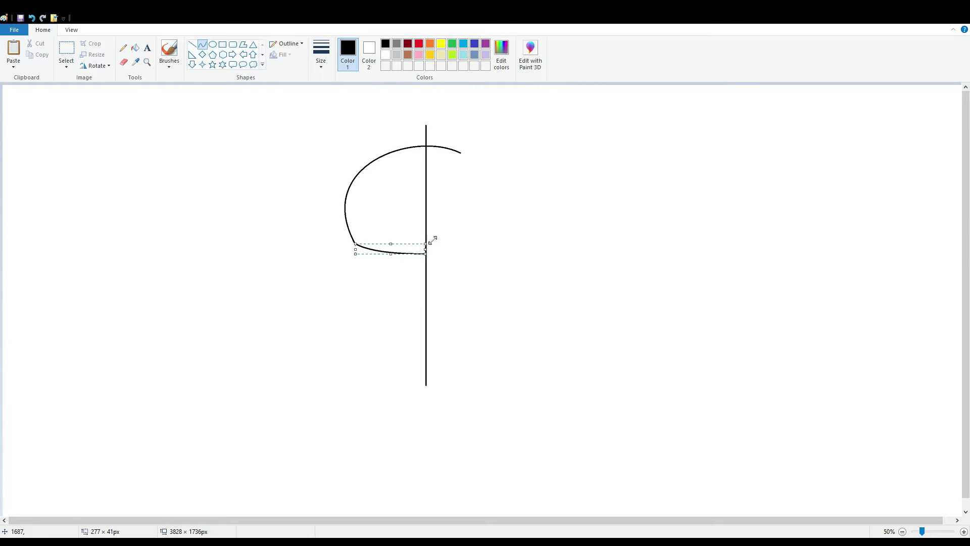
click(474, 227)
click(938, 533)
drag(314, 521, 559, 526)
drag(243, 334, 330, 331)
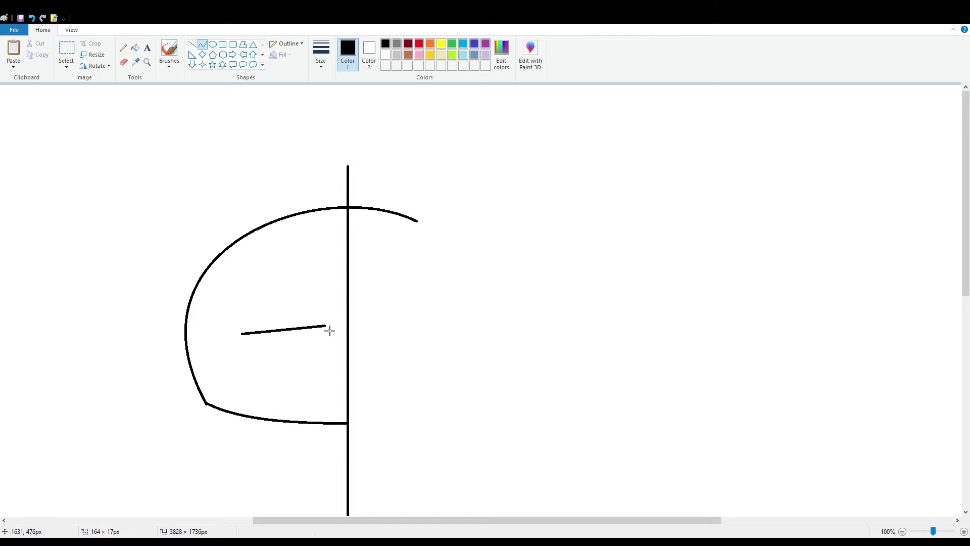
drag(251, 323, 247, 271)
mouse_move(322, 288)
mouse_down()
mouse_move(335, 288)
mouse_move(331, 296)
mouse_up()
key(ctrl+z)
Step: Draw an arched upper eyelid curve inside the left half of the face, then shrink and lower it
drag(238, 340, 302, 319)
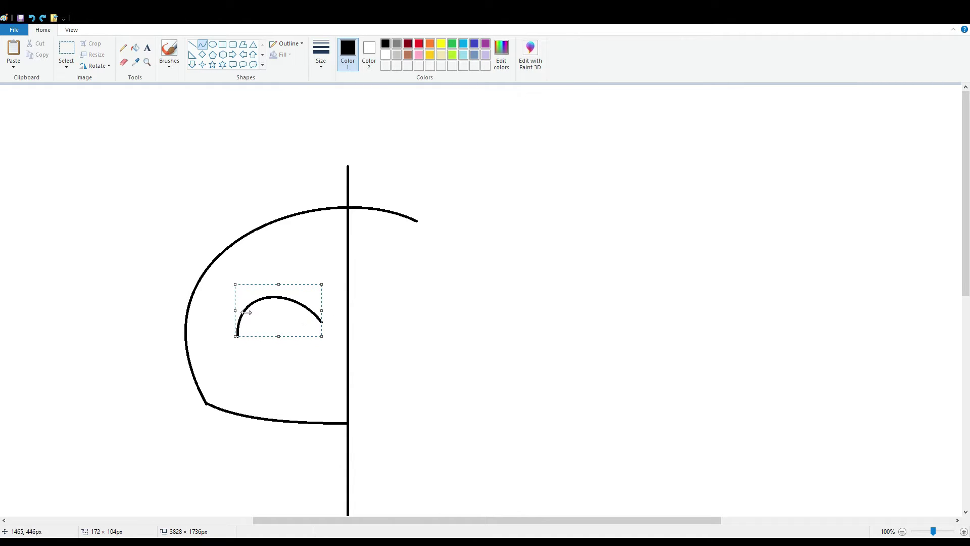
drag(235, 310, 234, 310)
drag(322, 293, 289, 326)
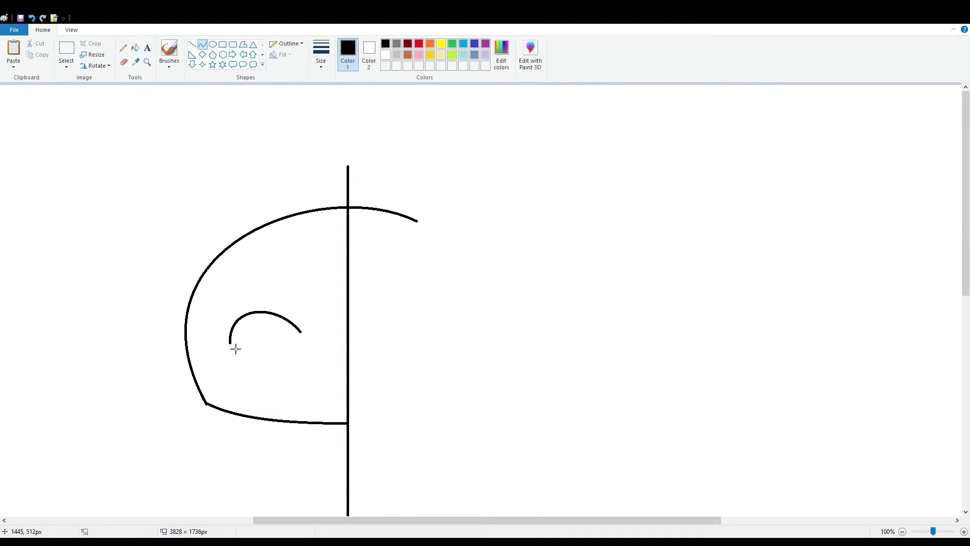
drag(244, 347, 304, 338)
drag(242, 361, 264, 362)
drag(299, 333, 307, 332)
drag(263, 370, 307, 351)
click(341, 350)
key(ctrl+z)
drag(234, 349, 308, 342)
drag(242, 365, 294, 359)
key(ctrl+z)
click(191, 45)
drag(231, 338, 230, 355)
key(ctrl+z)
Step: Close the eye with curves for the outer edge and lower lid, and add a curve about 44 × 67 px separating the inner corner
click(948, 530)
scroll(596, 333, down, 5)
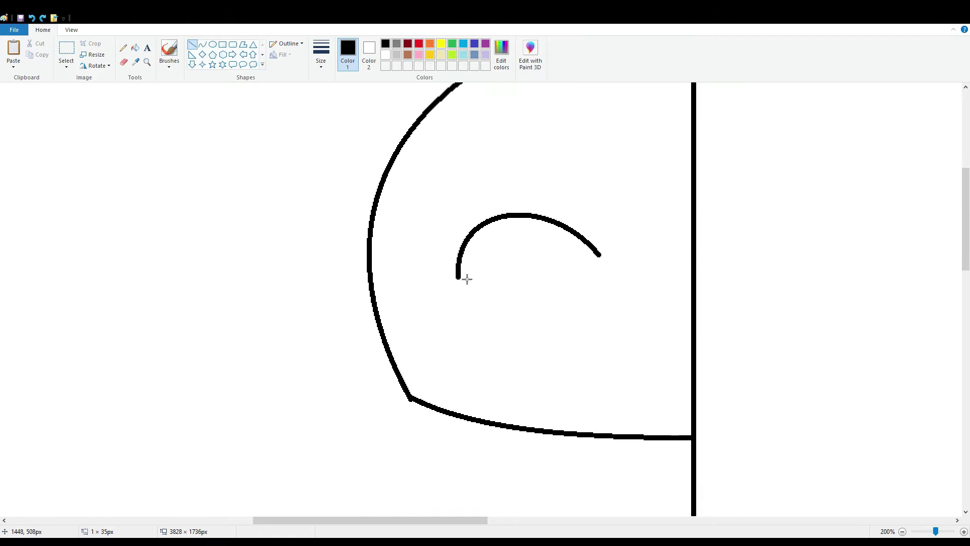
drag(459, 277, 600, 256)
key(ctrl+z)
click(202, 44)
mouse_move(458, 270)
mouse_down()
mouse_move(482, 307)
mouse_move(470, 294)
mouse_up()
mouse_move(465, 294)
mouse_down()
mouse_move(600, 255)
mouse_move(504, 305)
mouse_move(507, 325)
mouse_move(571, 316)
mouse_move(564, 337)
mouse_move(563, 301)
mouse_move(571, 285)
mouse_move(576, 296)
mouse_up()
mouse_move(565, 229)
mouse_down()
mouse_move(546, 295)
mouse_move(586, 248)
mouse_move(589, 281)
mouse_up()
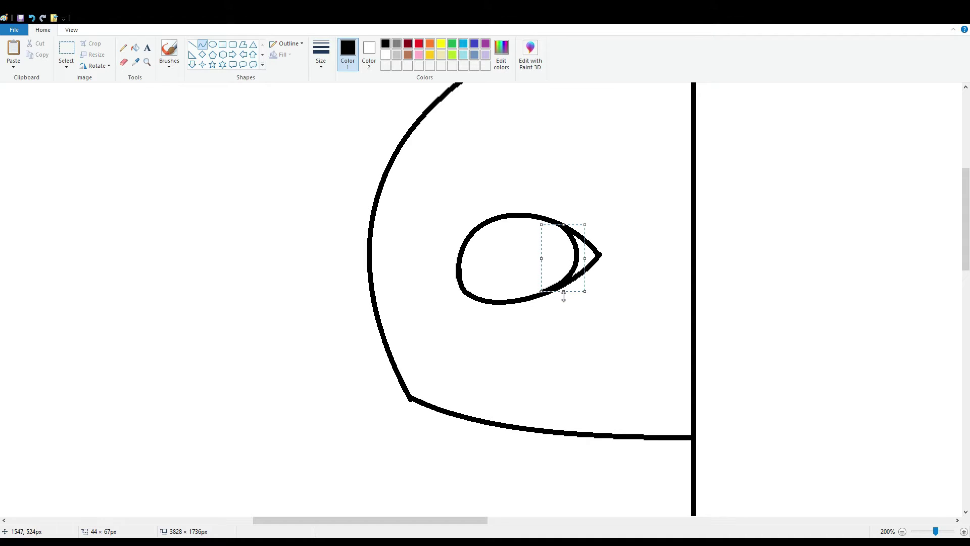
Step: Fill the large section of the eye with dark brown, leaving the inner corner white
click(408, 55)
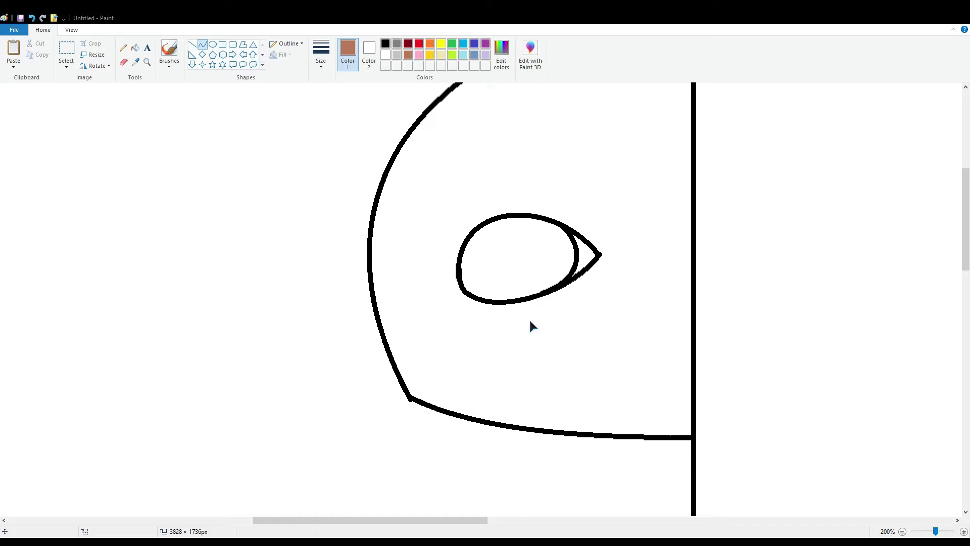
click(135, 47)
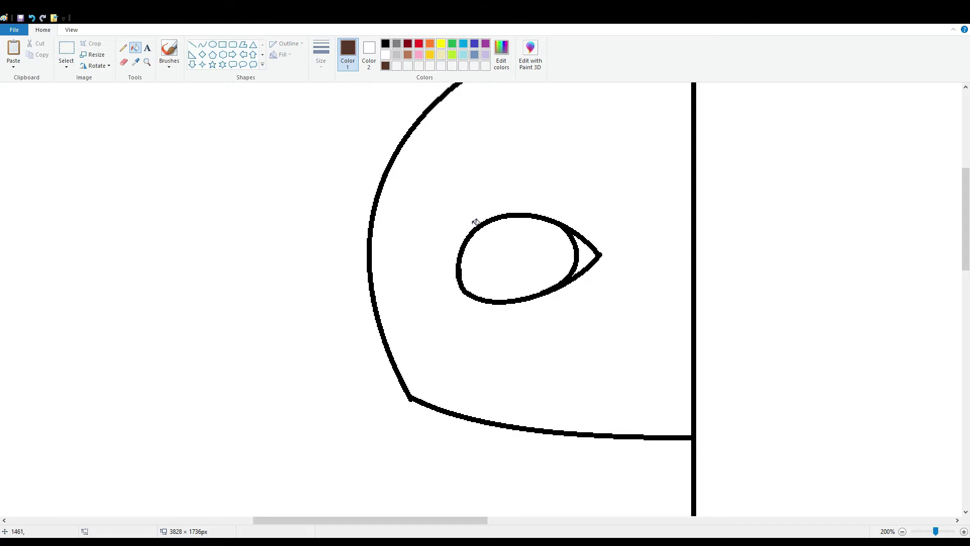
click(485, 242)
Step: Draw a black circle about 61 × 55 px in the middle of the brown eye and fill it black as the pupil
click(213, 43)
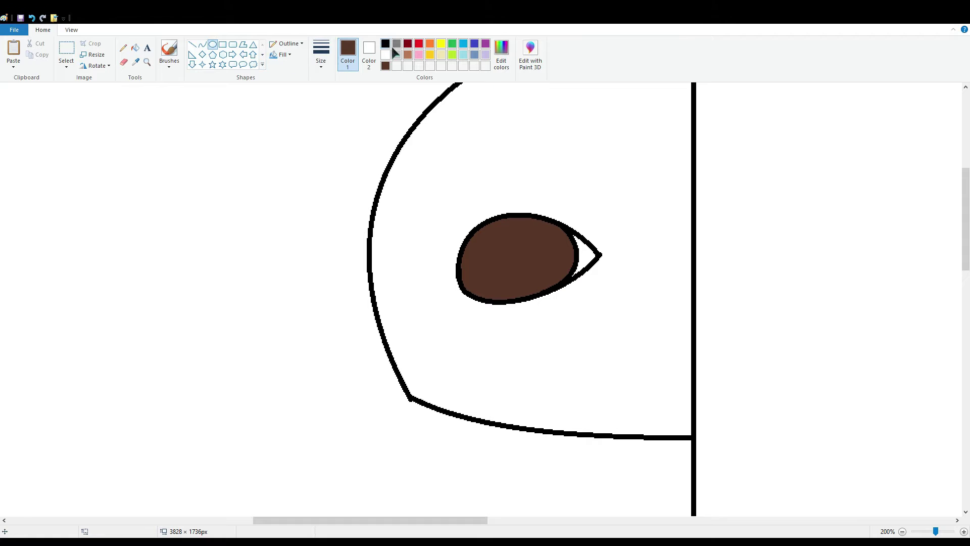
click(385, 44)
drag(490, 232, 552, 294)
drag(525, 255, 551, 259)
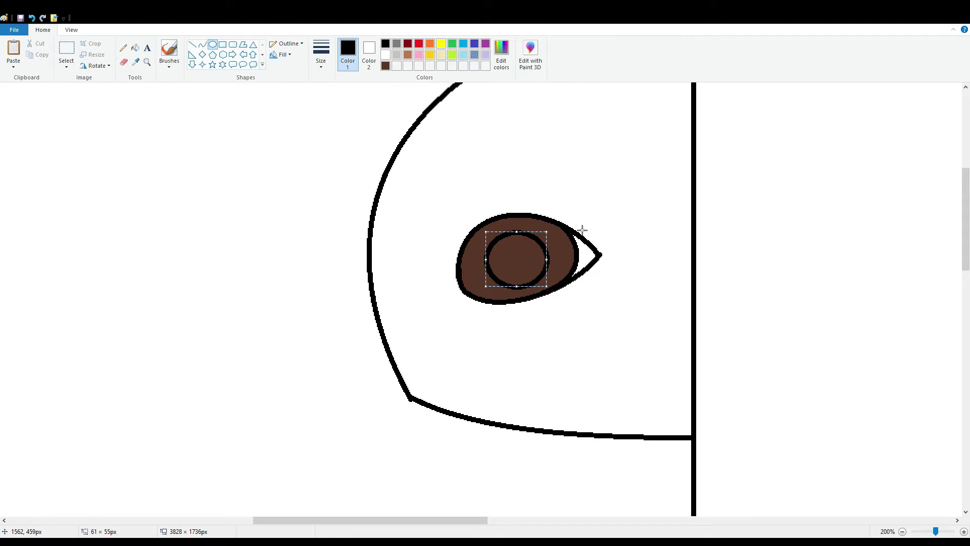
click(582, 230)
click(135, 47)
click(520, 252)
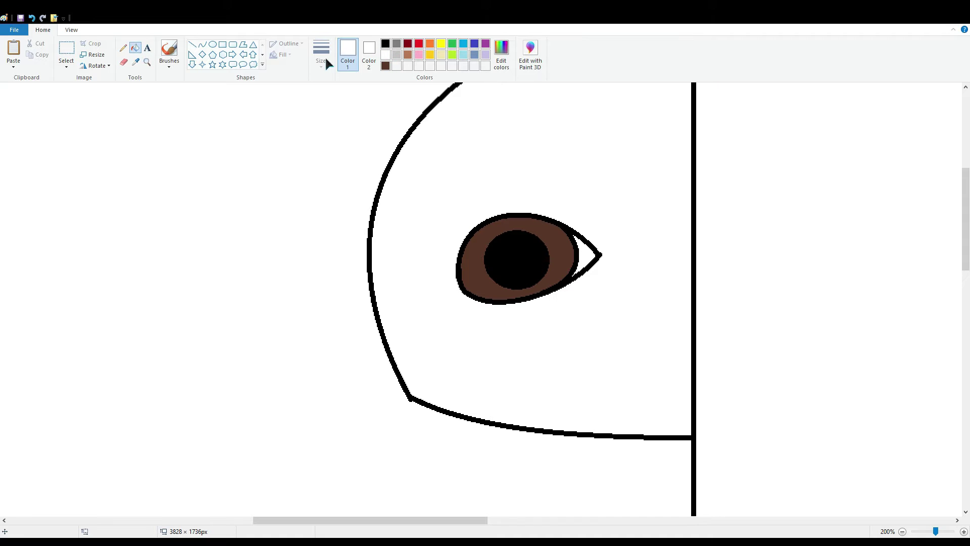
Step: Add a small white circular highlight with a black outline at the pupil's upper-left edge
click(213, 45)
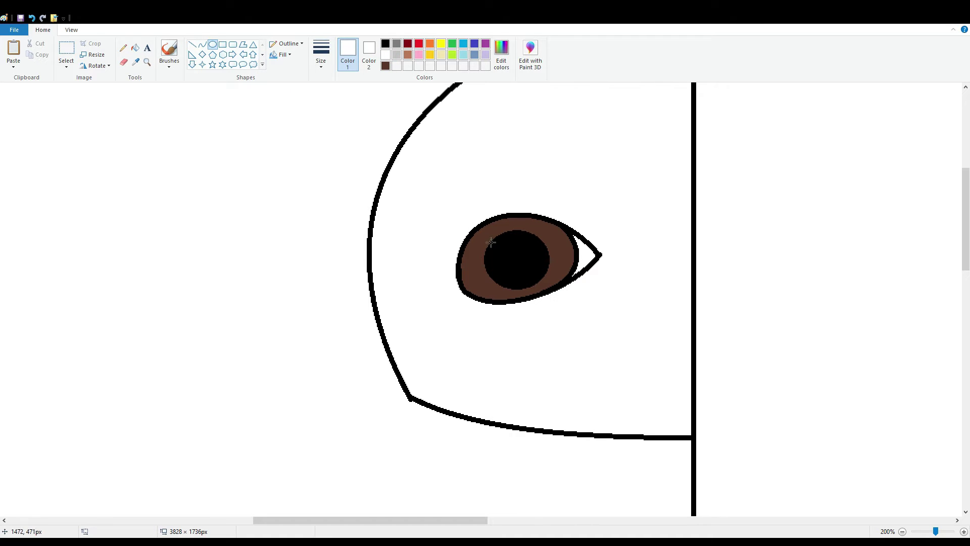
drag(491, 242, 501, 251)
click(389, 45)
mouse_move(491, 241)
mouse_down()
mouse_move(483, 233)
mouse_move(499, 248)
mouse_up()
click(564, 222)
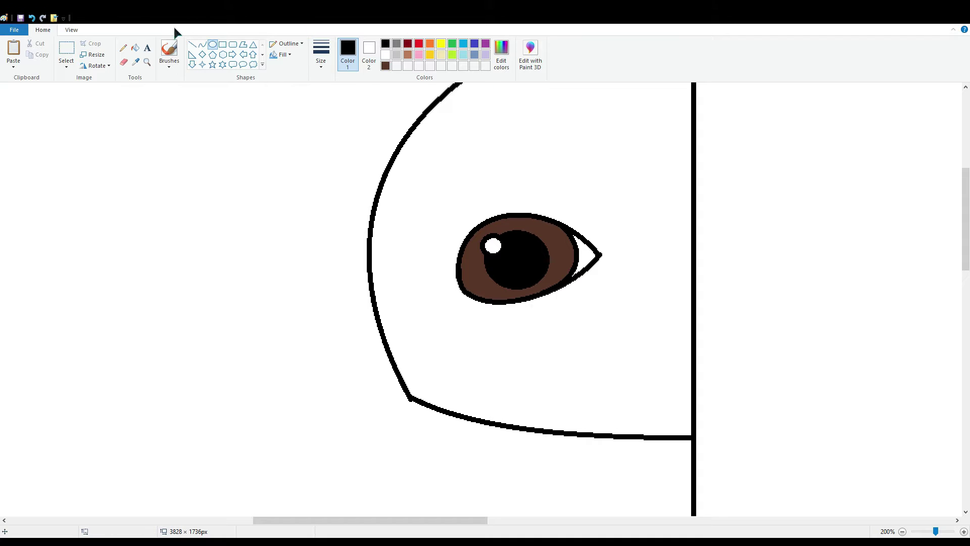
Step: Draw two arcs ending at the centre line: a nose about 41 × 12 px and a mouth about 98 × 27 px below it
click(202, 44)
mouse_move(656, 307)
mouse_down()
mouse_move(698, 298)
mouse_move(697, 283)
mouse_move(648, 298)
mouse_move(652, 305)
mouse_up()
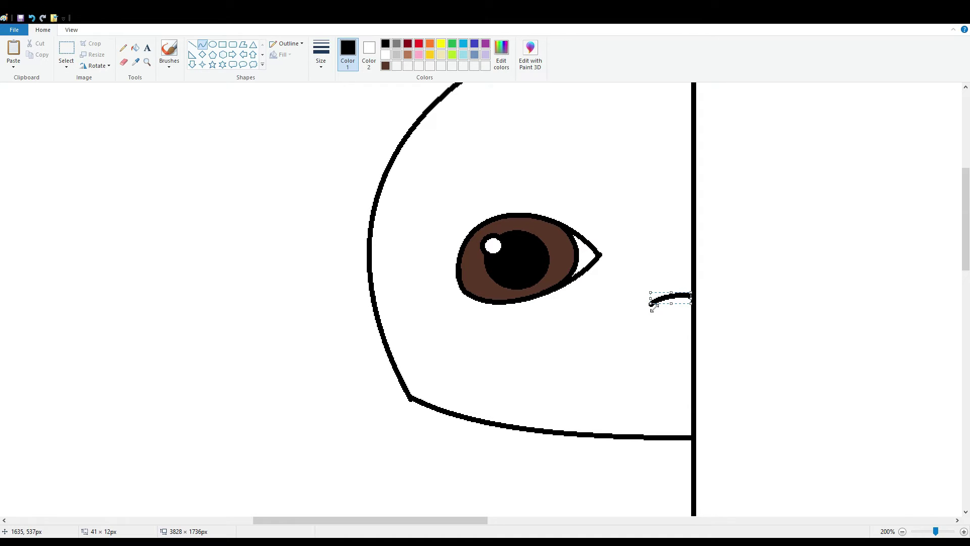
click(660, 355)
mouse_move(594, 378)
mouse_down()
mouse_move(694, 360)
mouse_move(624, 356)
mouse_move(642, 385)
mouse_up()
click(624, 356)
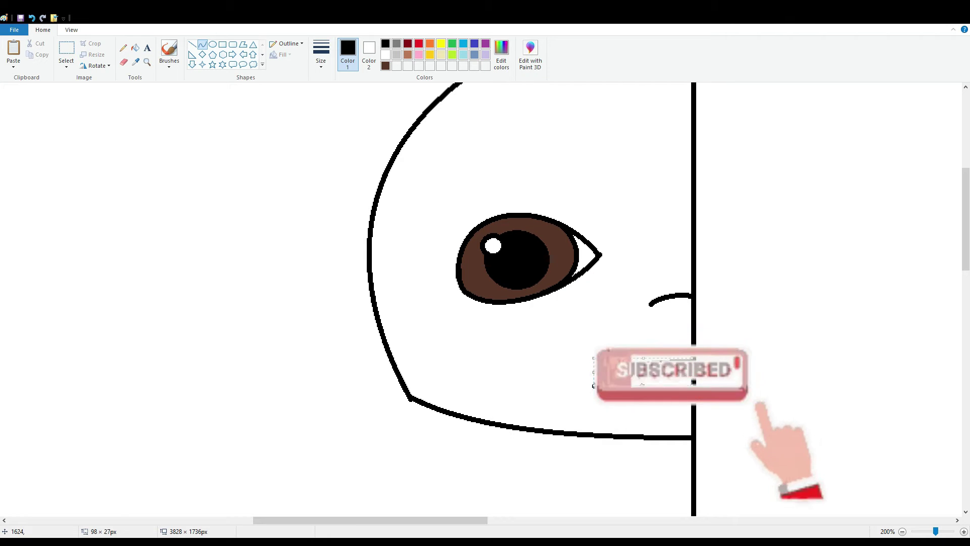
Step: Draw two arched curves above the eye, an eyelid crease and a shorter brow line over it
scroll(665, 332, up, 3)
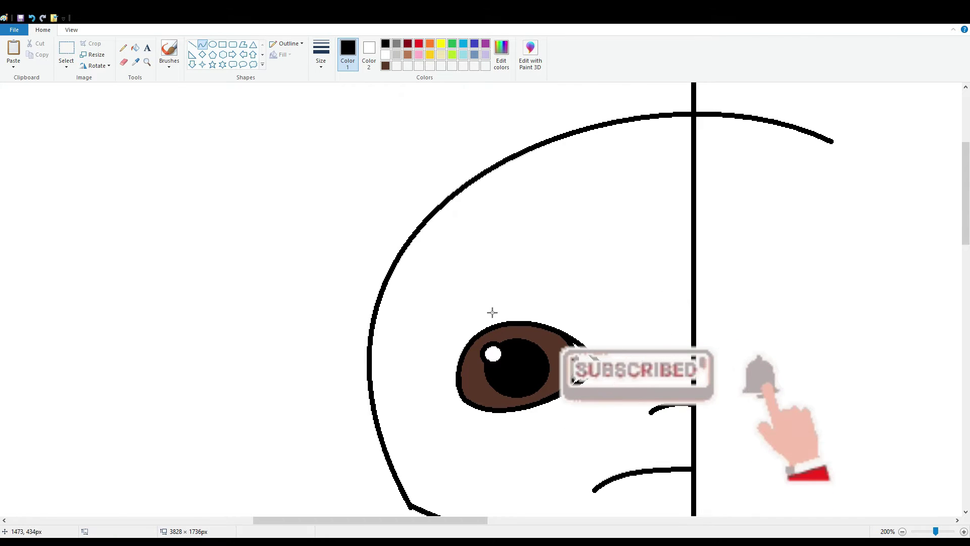
drag(449, 347, 572, 315)
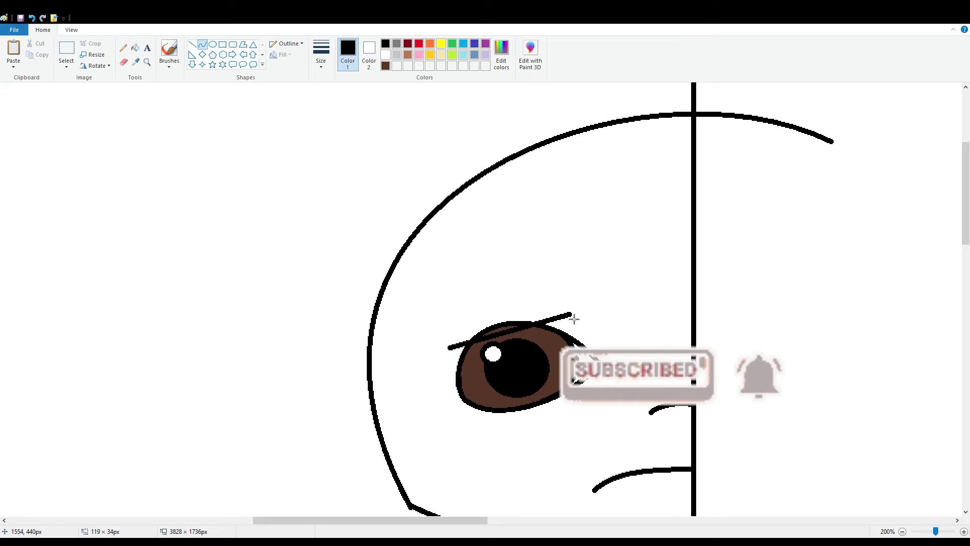
drag(472, 325, 548, 314)
click(594, 273)
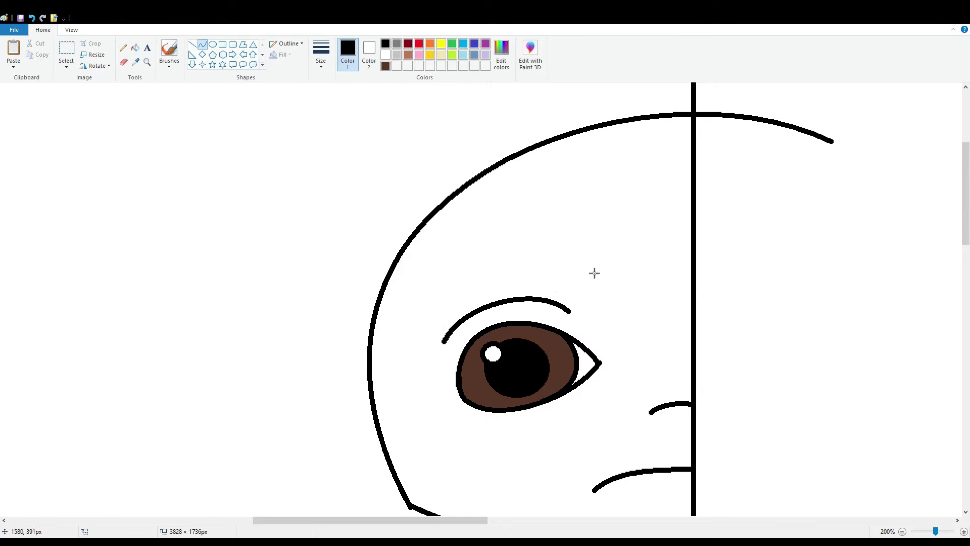
mouse_move(443, 308)
mouse_down()
mouse_move(530, 277)
mouse_move(513, 272)
mouse_up()
click(611, 228)
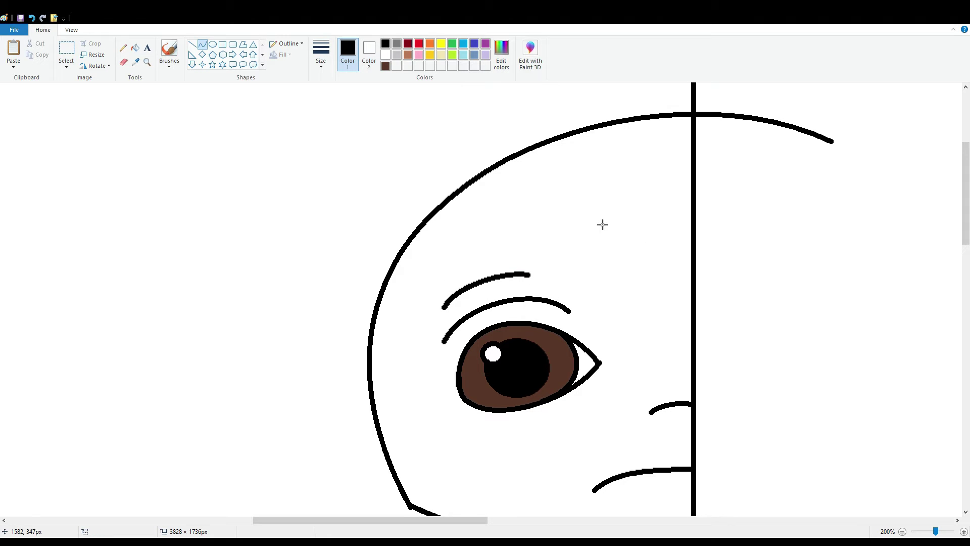
Step: Draw a curved forehead wrinkle about 62 × 60 px between the brow and the centre line
mouse_move(612, 224)
mouse_down()
mouse_move(695, 304)
mouse_move(666, 264)
mouse_move(672, 277)
mouse_move(582, 226)
mouse_move(609, 227)
mouse_up()
drag(657, 259, 638, 255)
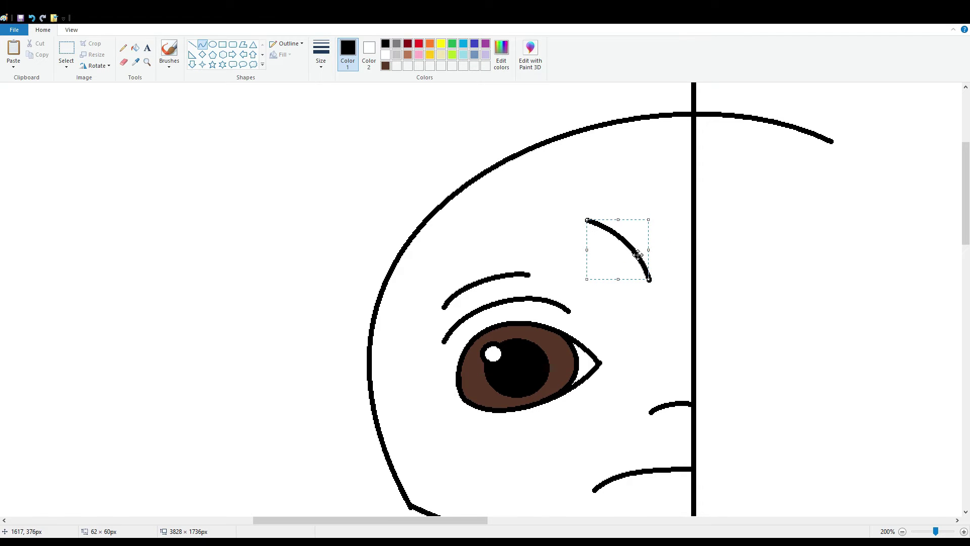
click(728, 358)
Step: Draw a long wavy curve extending left from the upper side of the head as the ear's top edge
scroll(578, 398, down, 5)
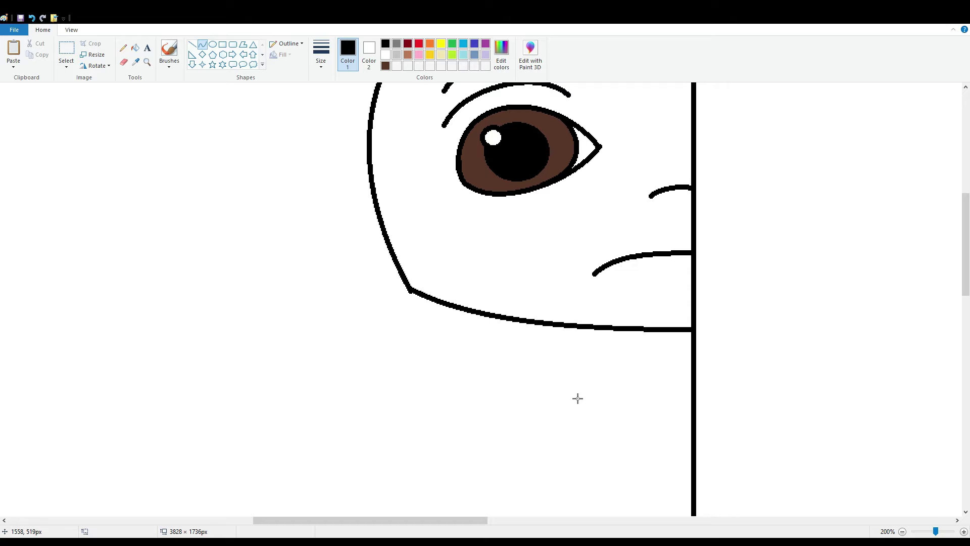
scroll(595, 374, up, 5)
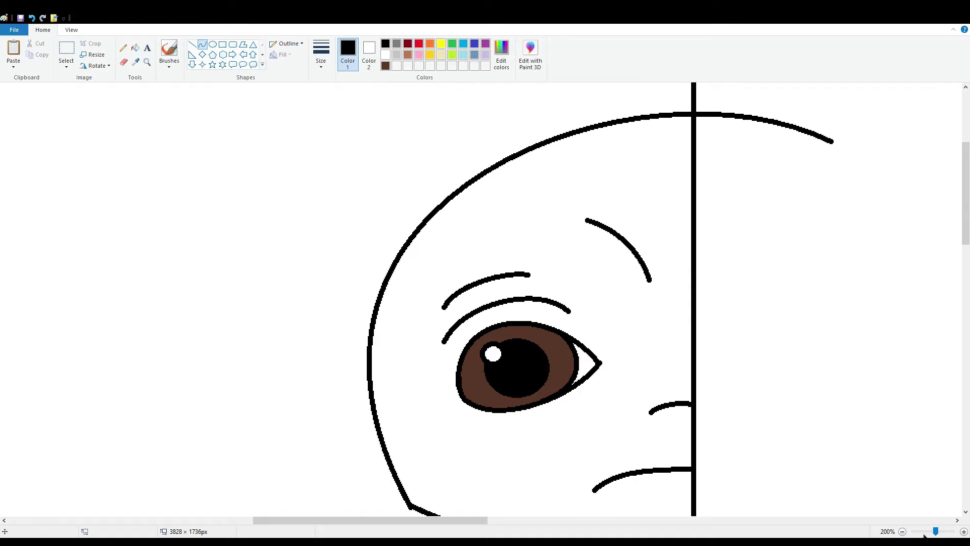
click(902, 532)
drag(547, 521, 457, 524)
scroll(462, 470, up, 3)
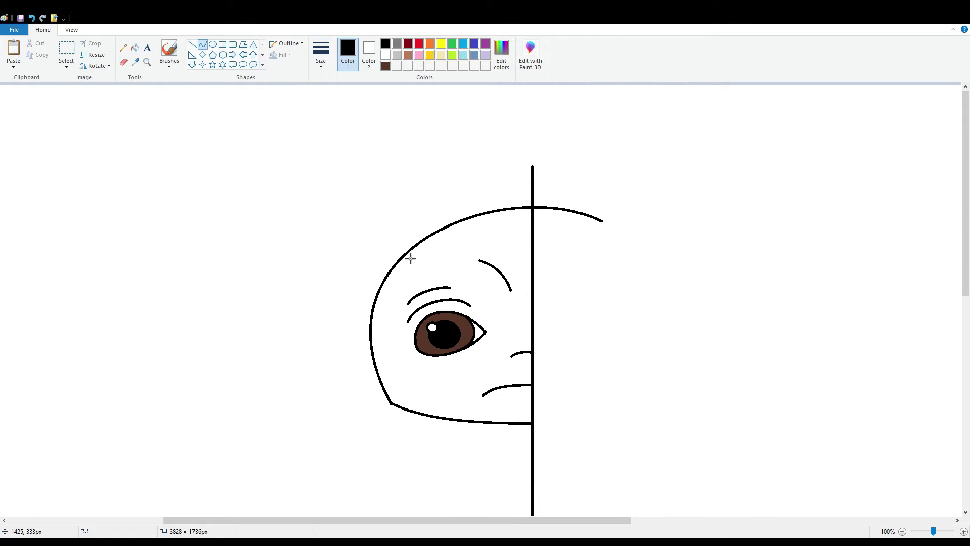
drag(406, 254, 75, 233)
drag(317, 245, 336, 221)
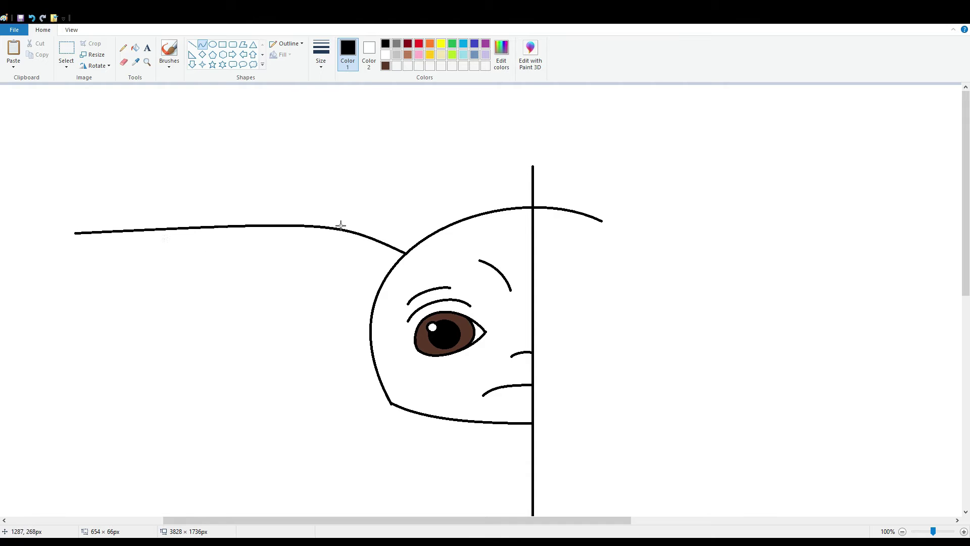
drag(144, 257, 147, 296)
Step: Shorten the ear's top curve and position it so its inner end meets the head outline
drag(76, 222, 161, 227)
click(902, 531)
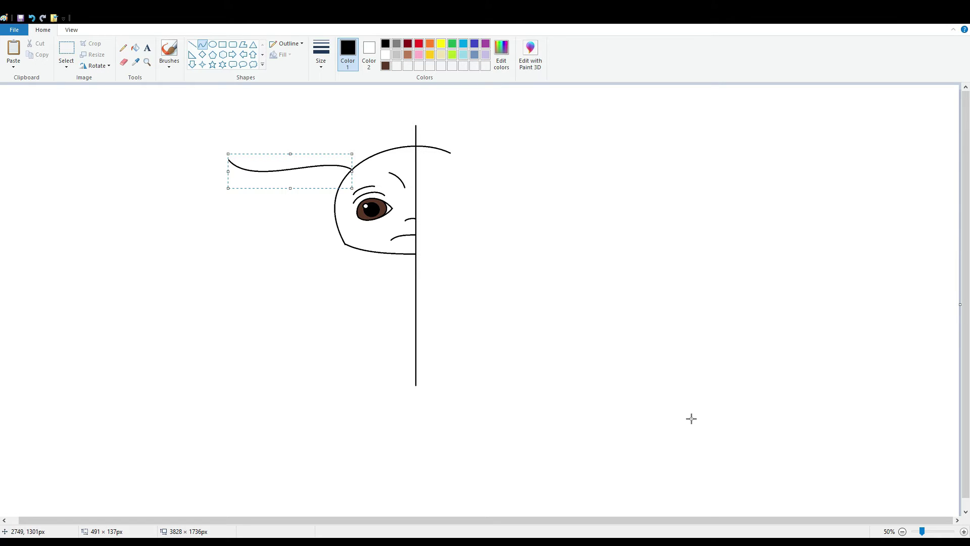
drag(228, 171, 301, 179)
click(748, 347)
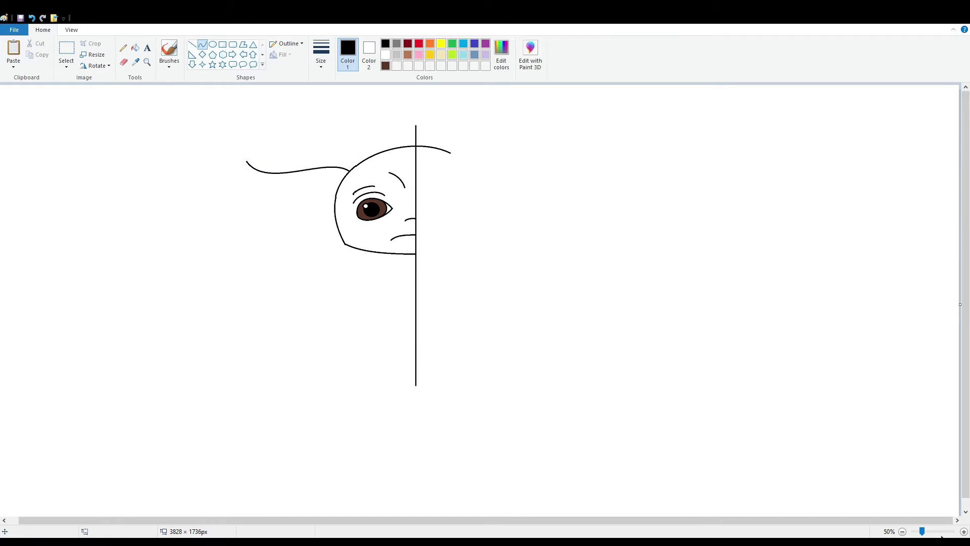
Step: Draw a second wavy curve about 388 px wide just under the ear's top edge, from the tip to the head
scroll(521, 257, up, 1)
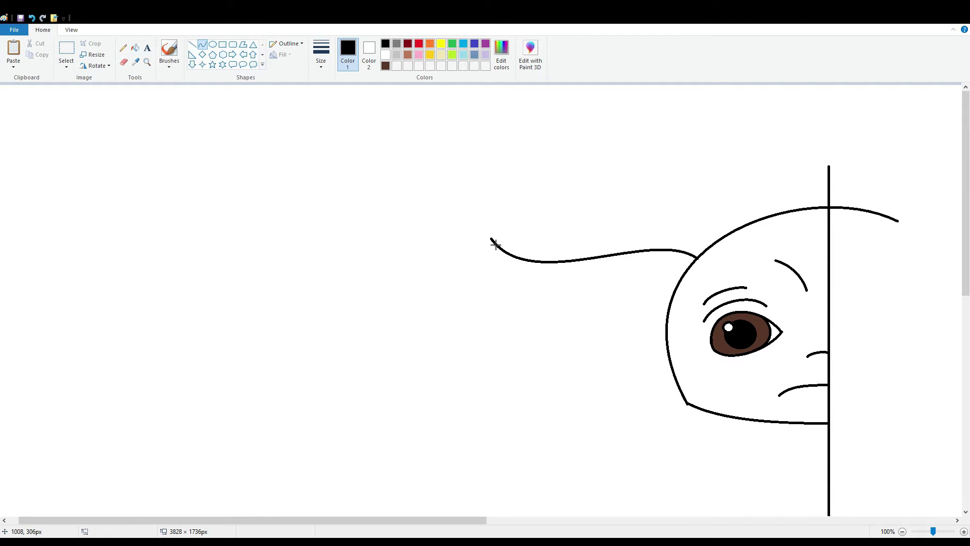
drag(495, 244, 687, 269)
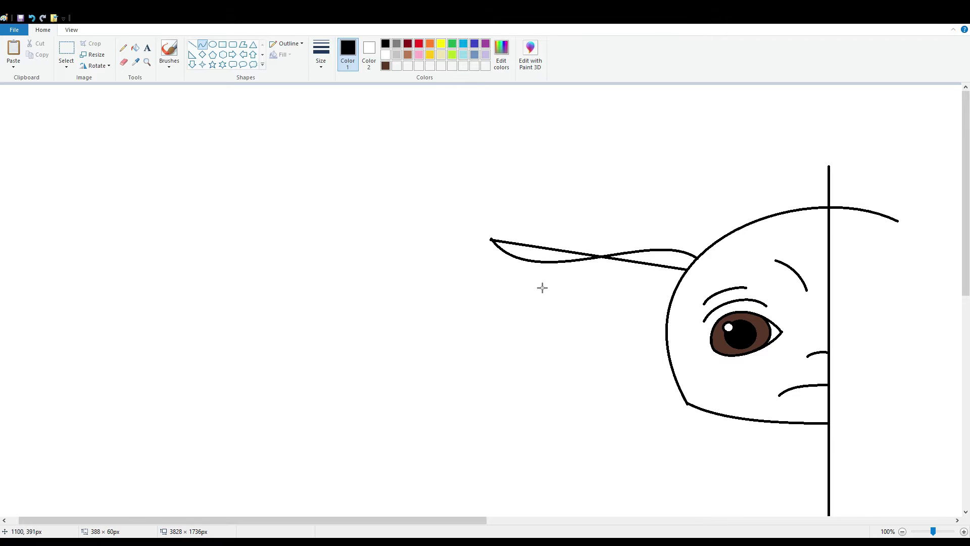
drag(541, 286, 545, 298)
drag(616, 255, 624, 255)
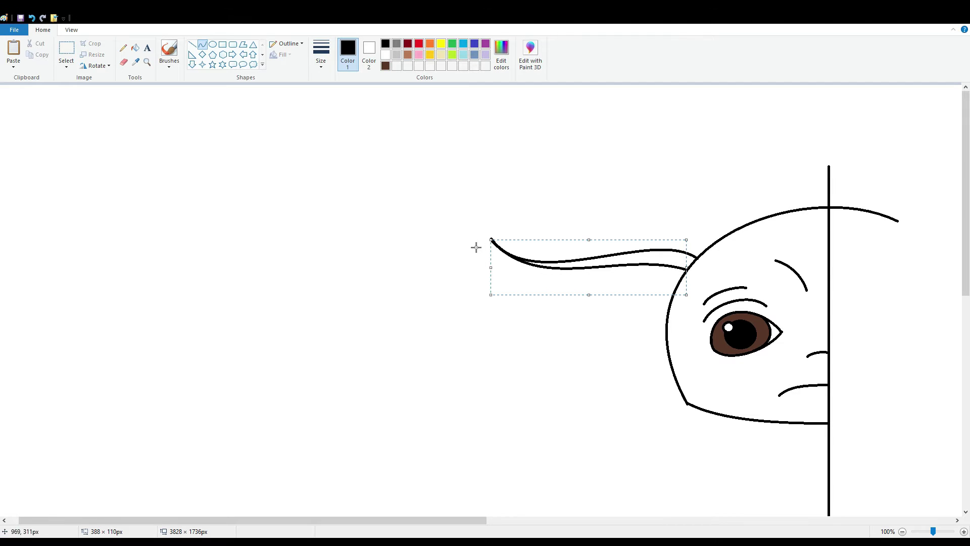
click(511, 244)
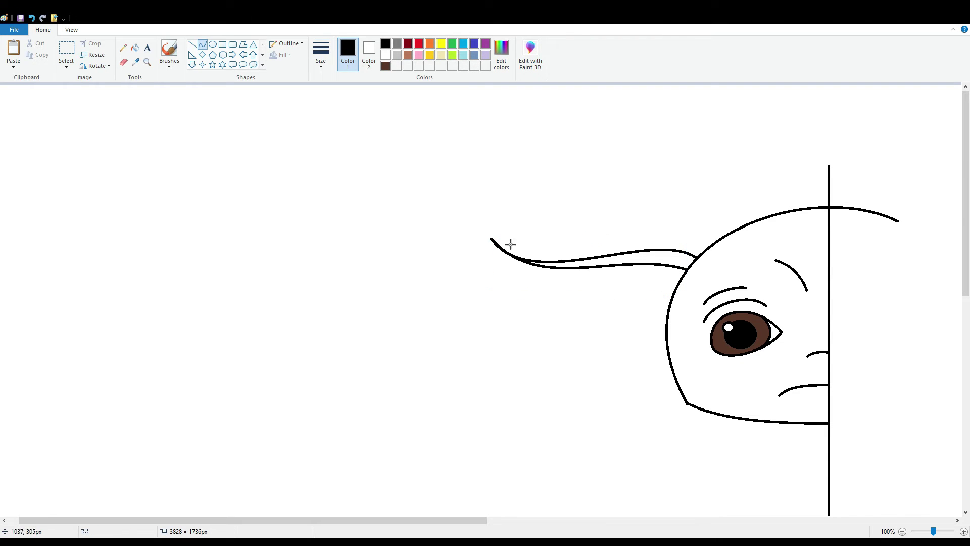
Step: Draw the ear's lower edge as a sweeping curve about 372 × 294 px from the ear tip to the lower head outline
drag(495, 243, 680, 391)
drag(585, 331, 504, 349)
mouse_move(593, 378)
mouse_down()
mouse_move(614, 387)
mouse_move(592, 394)
mouse_up()
drag(686, 314, 683, 316)
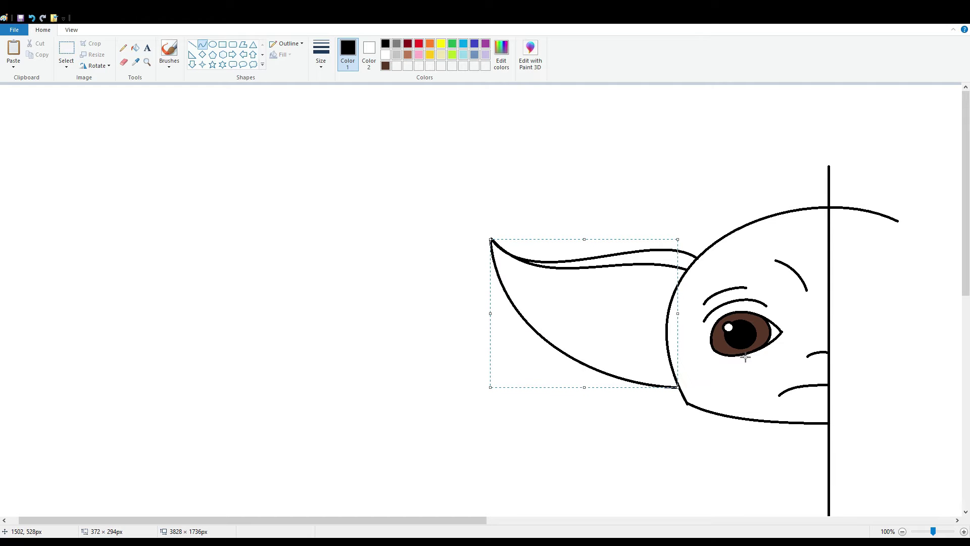
Step: Select the eye with a free-form selection and enlarge it slightly toward the nose and the cheek
drag(444, 520, 565, 520)
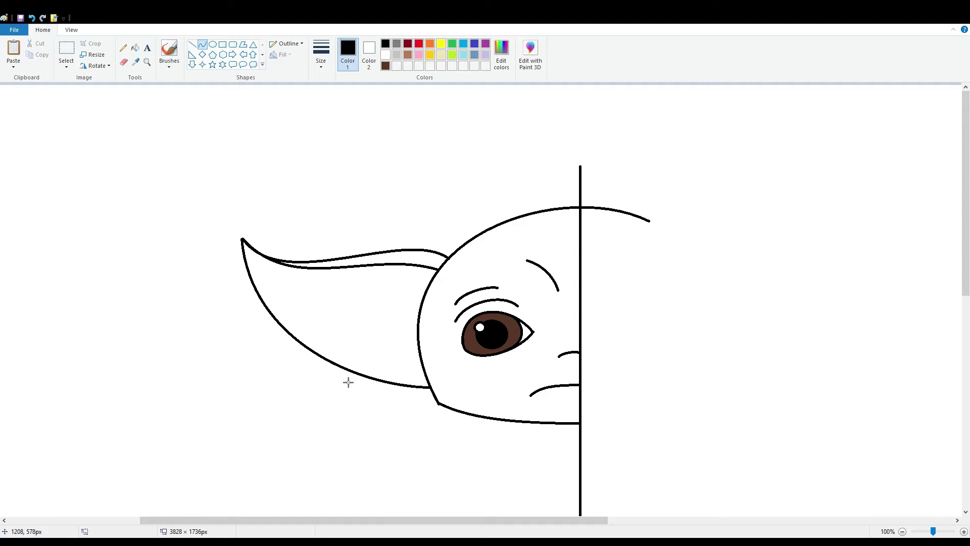
click(68, 67)
click(81, 100)
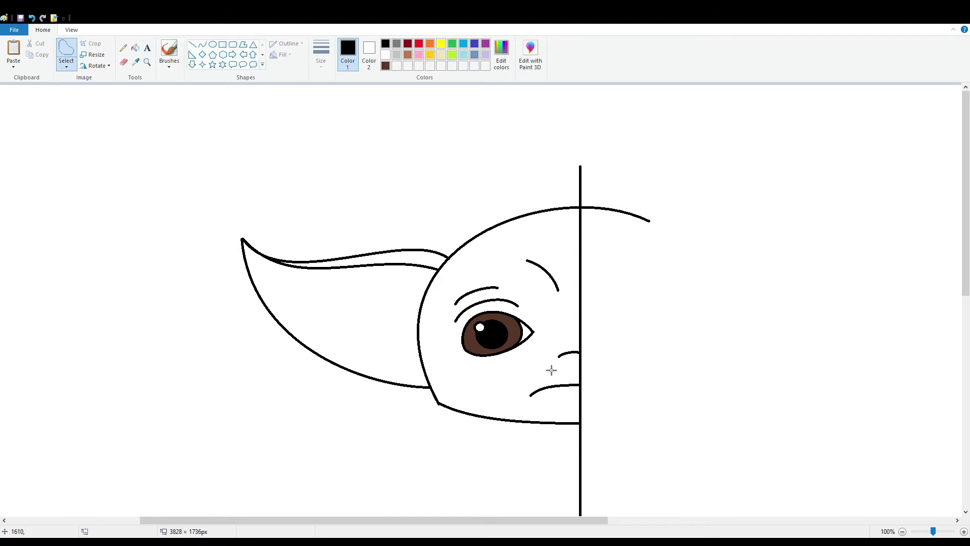
drag(548, 366, 459, 320)
click(473, 366)
mouse_move(473, 366)
mouse_down()
mouse_move(547, 332)
mouse_move(499, 311)
mouse_move(471, 366)
mouse_up()
drag(552, 370, 558, 373)
click(612, 353)
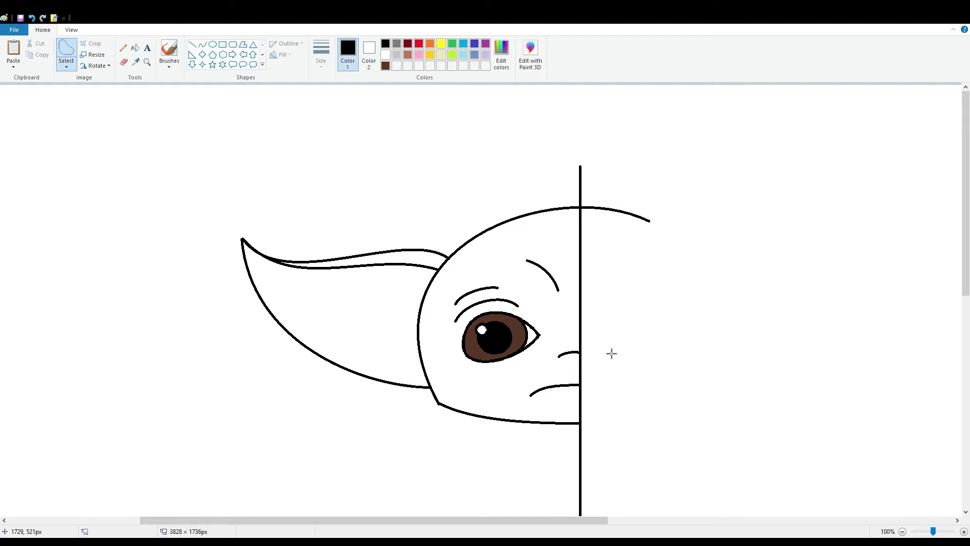
Step: Select the half face and ear with a rectangle ending at the centre line and move it left, clear of the line
click(903, 532)
drag(218, 120, 389, 284)
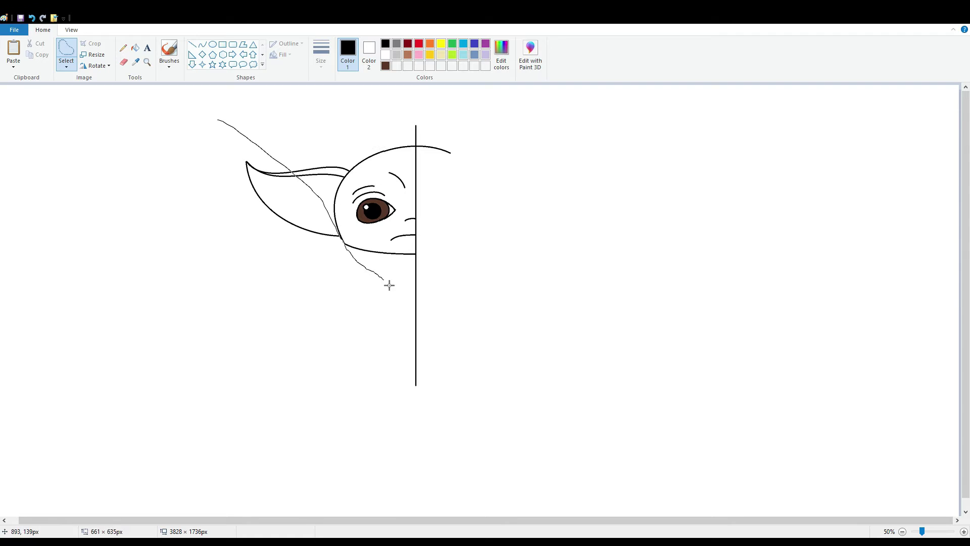
click(399, 222)
click(64, 65)
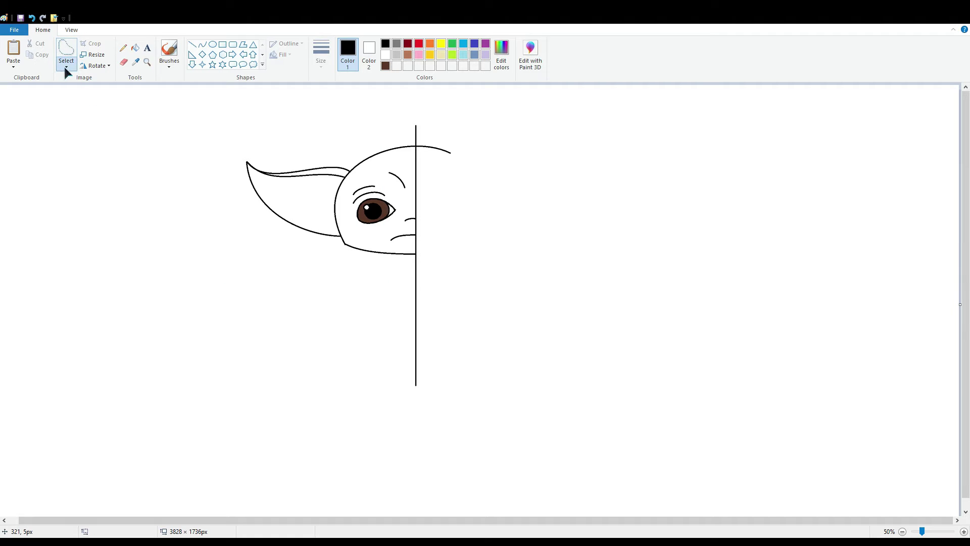
click(67, 67)
click(91, 91)
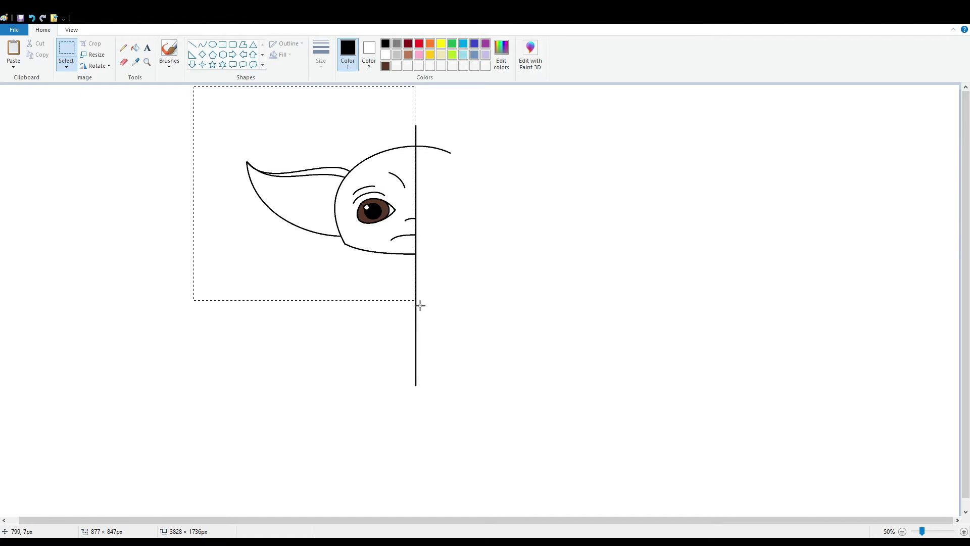
drag(420, 305, 399, 297)
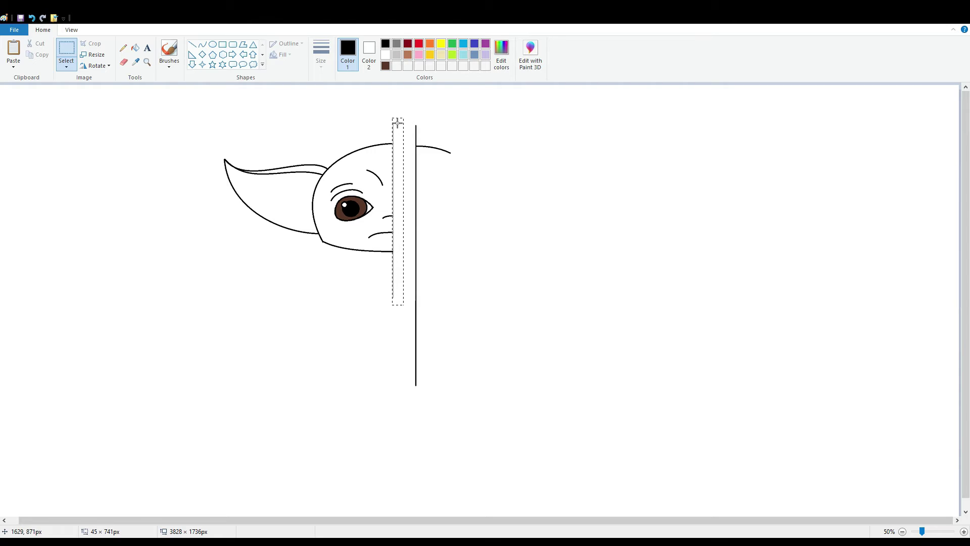
Step: Clear the strip beside the moved half face and delete the centre line with the leftover head curve
drag(397, 123, 413, 152)
drag(402, 102, 504, 465)
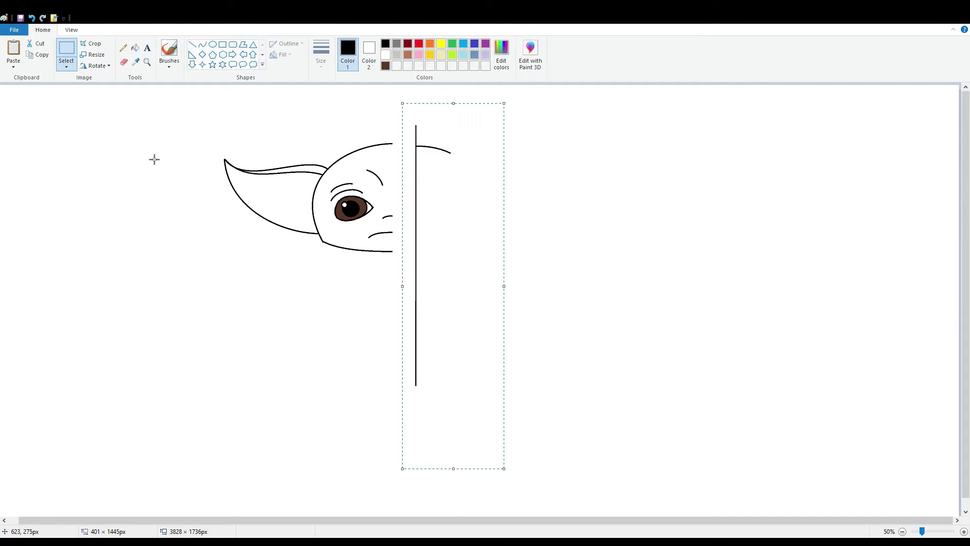
key(Delete)
Step: Copy and paste the half face, flip the copy horizontally, and join it to the original to complete the head
drag(197, 109, 404, 269)
click(42, 54)
key(ctrl+v)
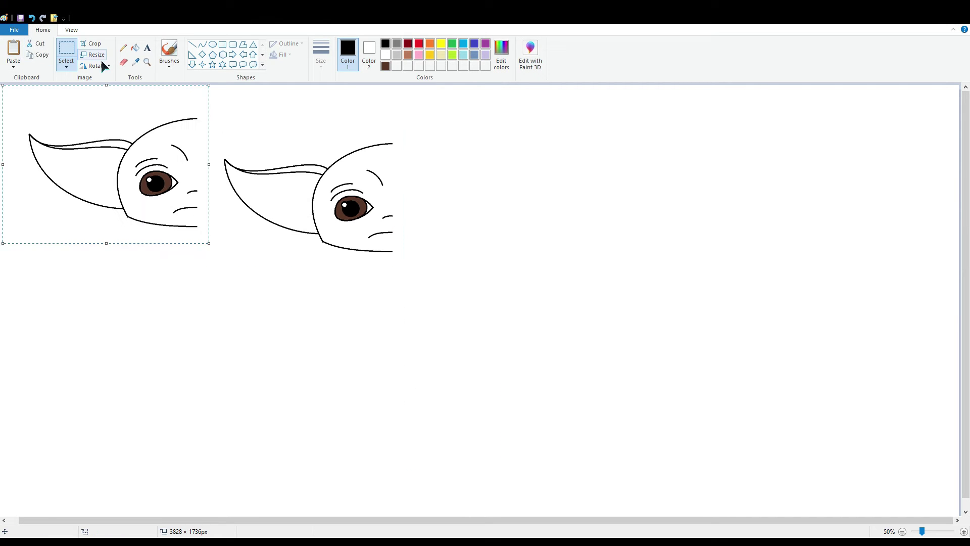
drag(127, 130, 512, 155)
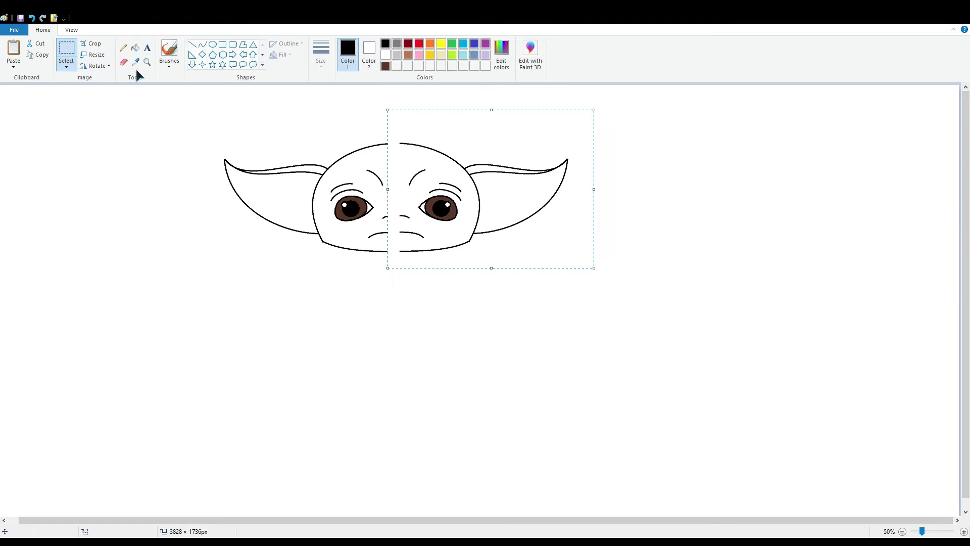
mouse_move(433, 224)
mouse_down()
mouse_move(427, 215)
mouse_move(425, 223)
mouse_up()
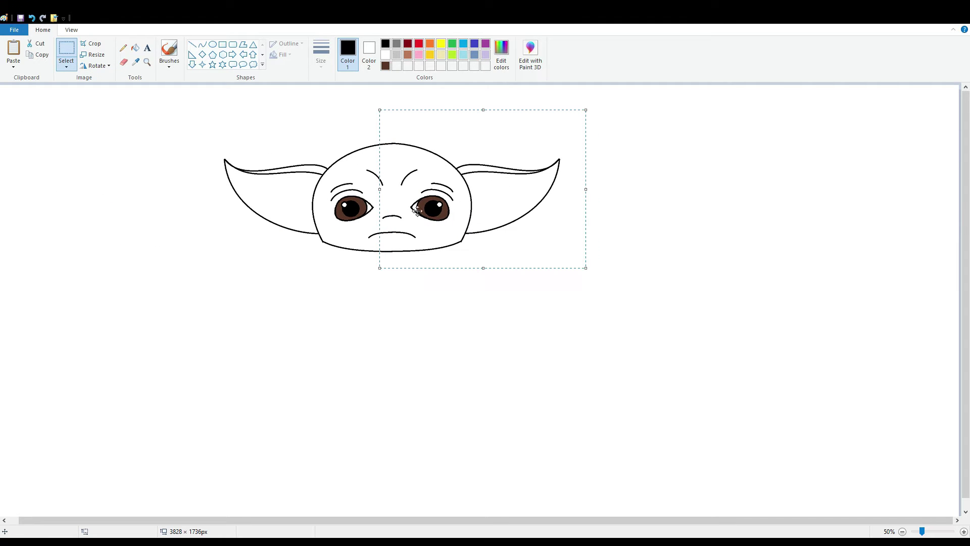
click(639, 146)
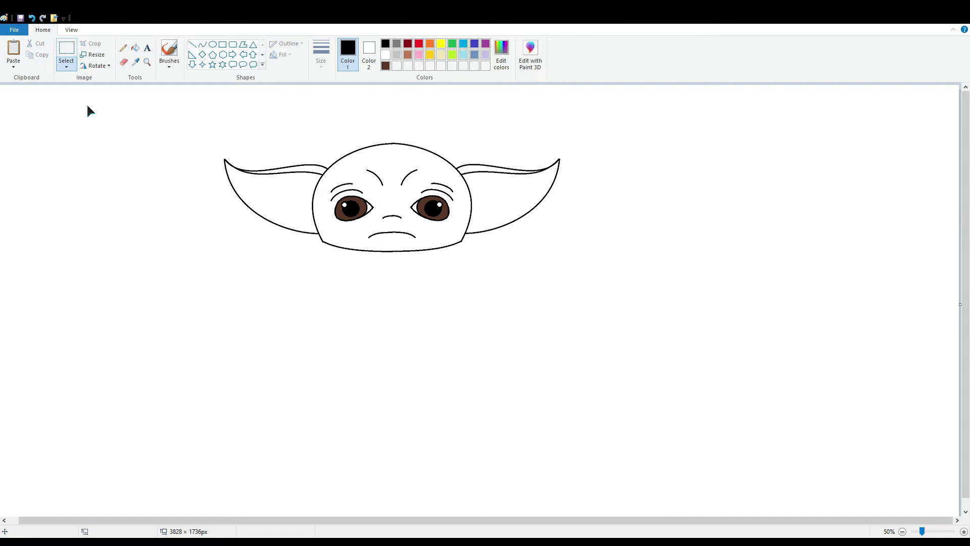
click(88, 107)
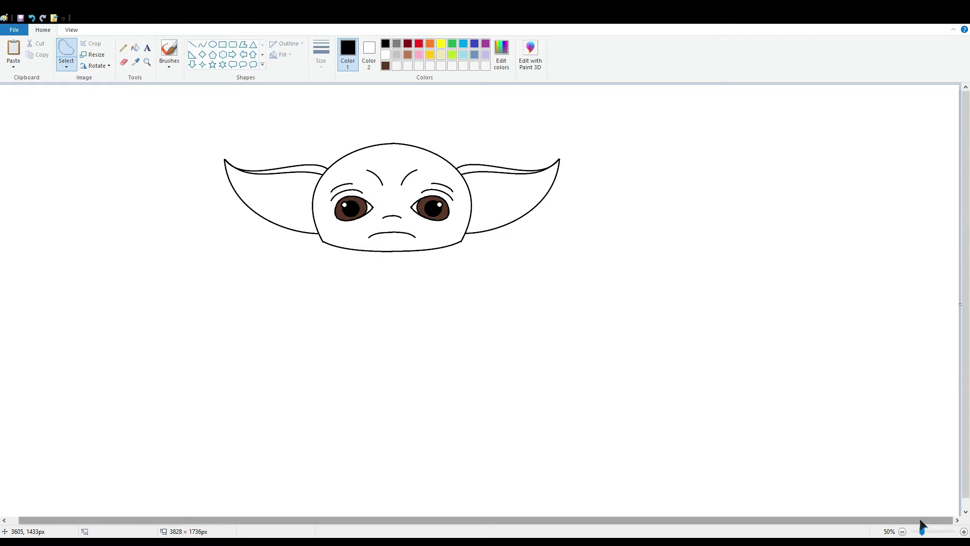
drag(922, 531, 933, 531)
scroll(364, 347, right, 5)
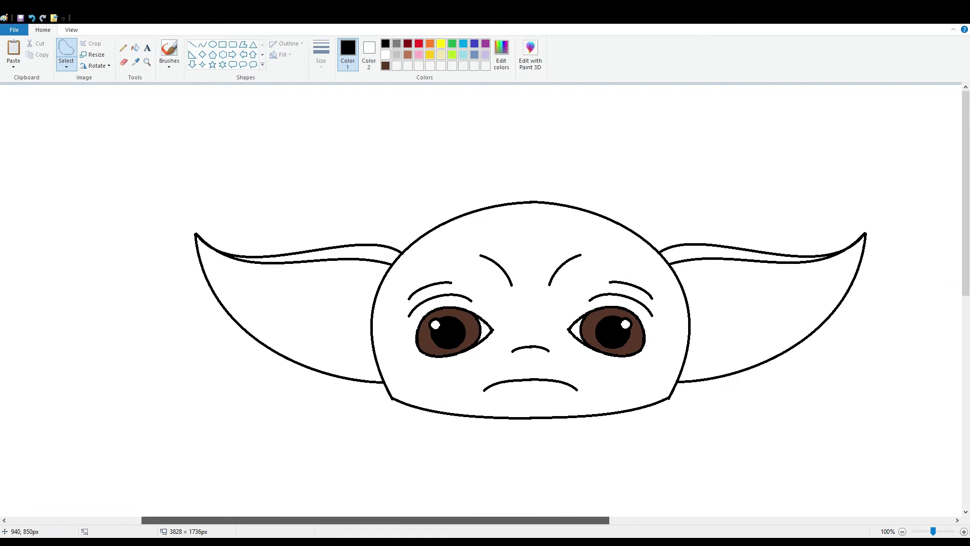
mouse_move(352, 325)
mouse_down()
mouse_move(382, 331)
mouse_move(405, 378)
mouse_move(521, 340)
mouse_move(619, 379)
mouse_move(670, 334)
mouse_move(696, 329)
mouse_up()
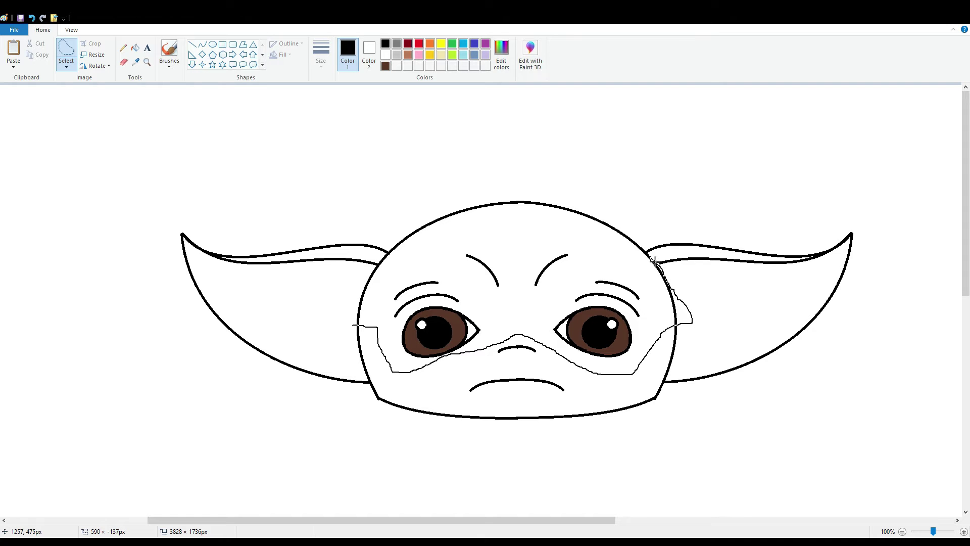
drag(655, 262, 652, 258)
key(Escape)
click(952, 532)
click(952, 532)
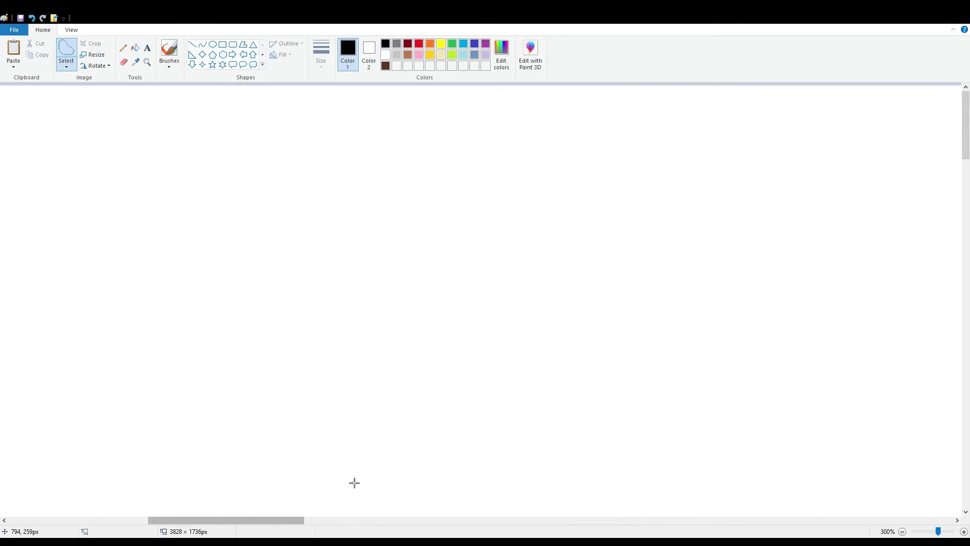
drag(294, 521, 470, 521)
scroll(297, 370, down, 4)
drag(388, 523, 324, 523)
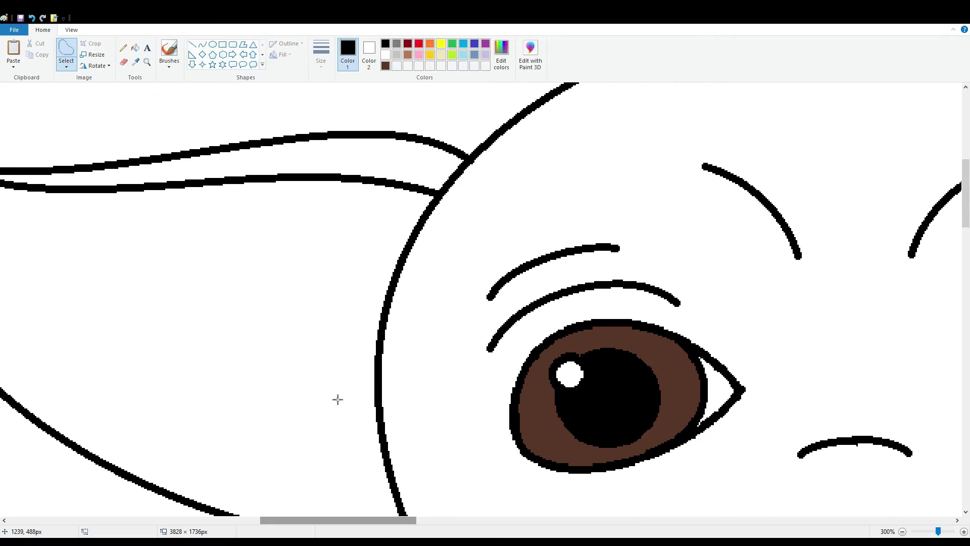
drag(357, 380, 590, 510)
drag(405, 520, 458, 524)
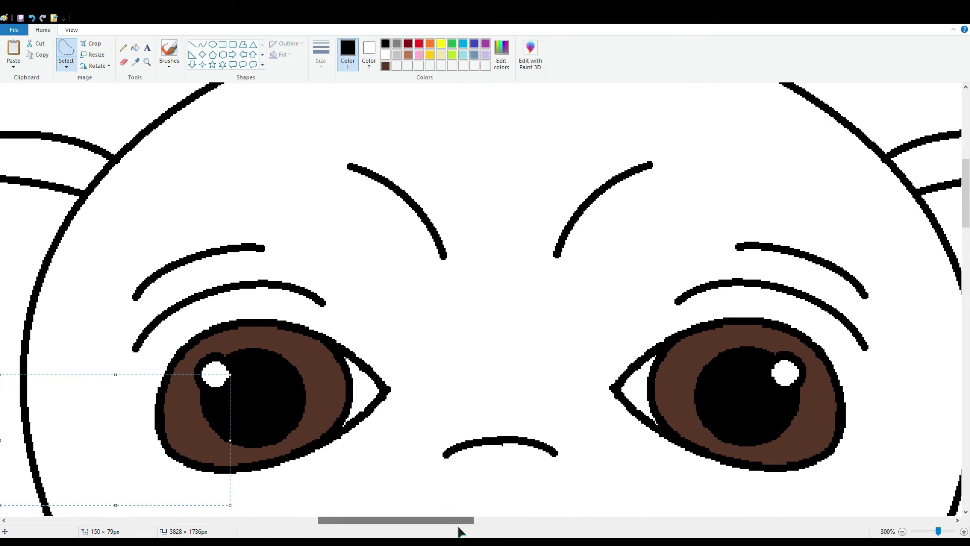
scroll(365, 455, down, 3)
drag(395, 521, 395, 526)
mouse_move(14, 261)
mouse_down()
mouse_move(204, 450)
mouse_move(350, 409)
mouse_move(700, 380)
mouse_move(965, 341)
mouse_up()
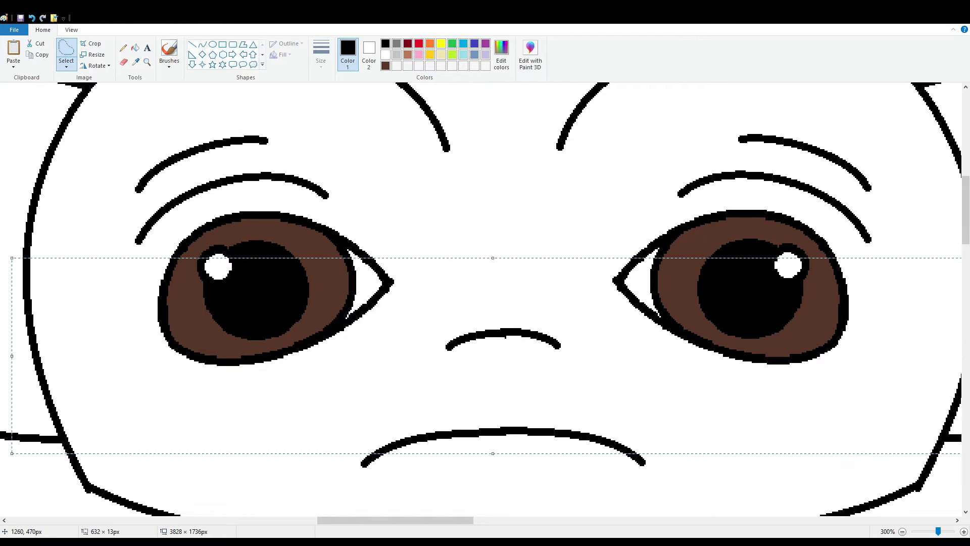
Step: Select the upper part of the head with the eyes and brows using a free-form selection and stretch it slightly upward
click(903, 532)
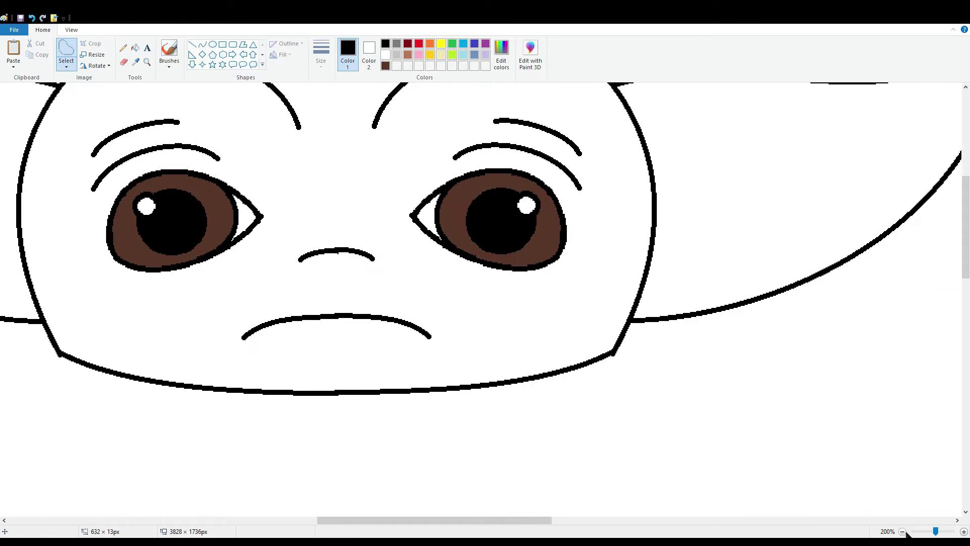
scroll(537, 383, left, 3)
scroll(537, 382, up, 3)
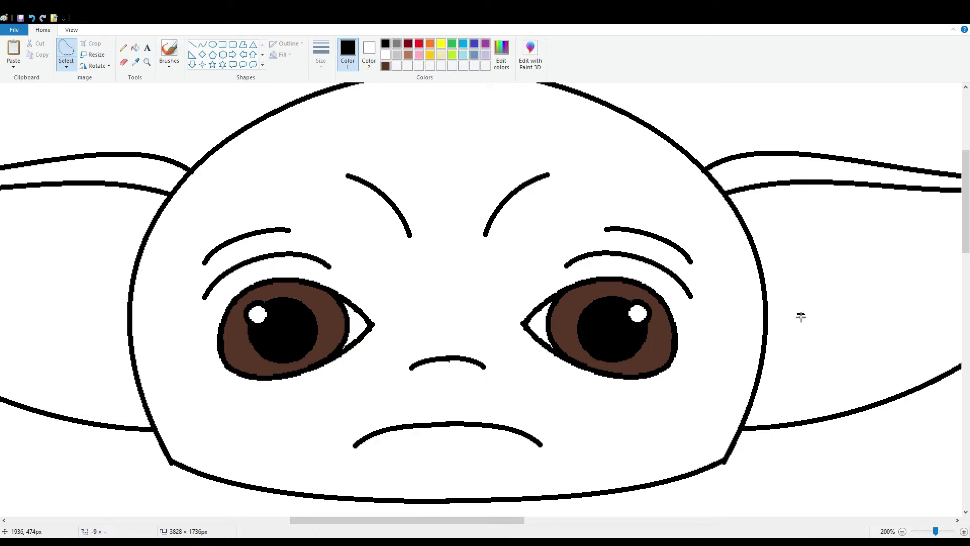
mouse_move(804, 314)
mouse_down()
mouse_move(567, 404)
mouse_move(320, 401)
mouse_move(134, 318)
mouse_move(132, 245)
mouse_move(220, 137)
mouse_move(322, 78)
mouse_move(427, 51)
mouse_move(502, 47)
mouse_move(612, 87)
mouse_move(678, 125)
mouse_move(712, 168)
mouse_move(753, 314)
mouse_move(819, 321)
mouse_up()
scroll(456, 153, up, 2)
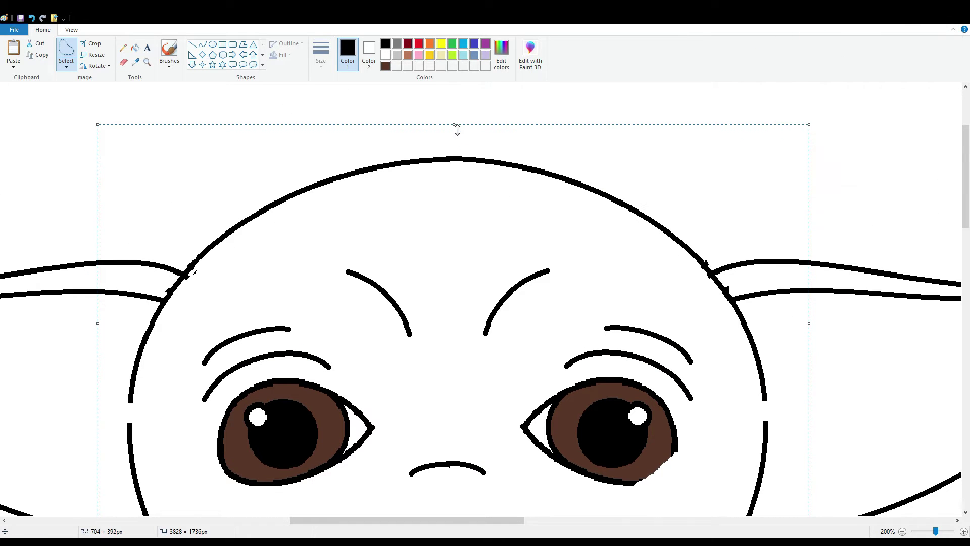
scroll(456, 161, down, 2)
scroll(457, 242, up, 4)
drag(458, 236, 458, 231)
click(424, 191)
scroll(423, 190, down, 4)
Step: Close the gaps in the head outline on both sides of the face with short black straight lines
click(192, 44)
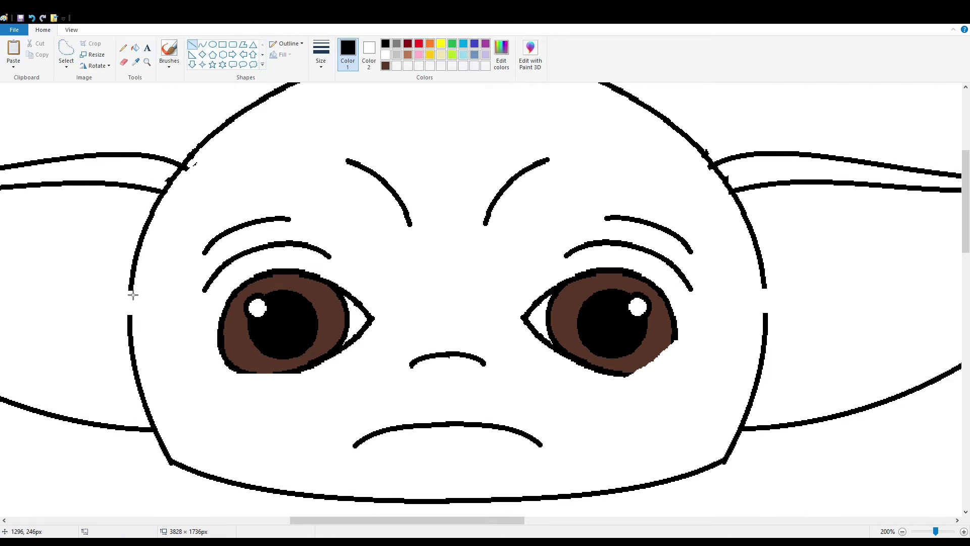
drag(137, 291, 133, 328)
click(225, 338)
drag(765, 289, 769, 314)
scroll(878, 497, down, 1)
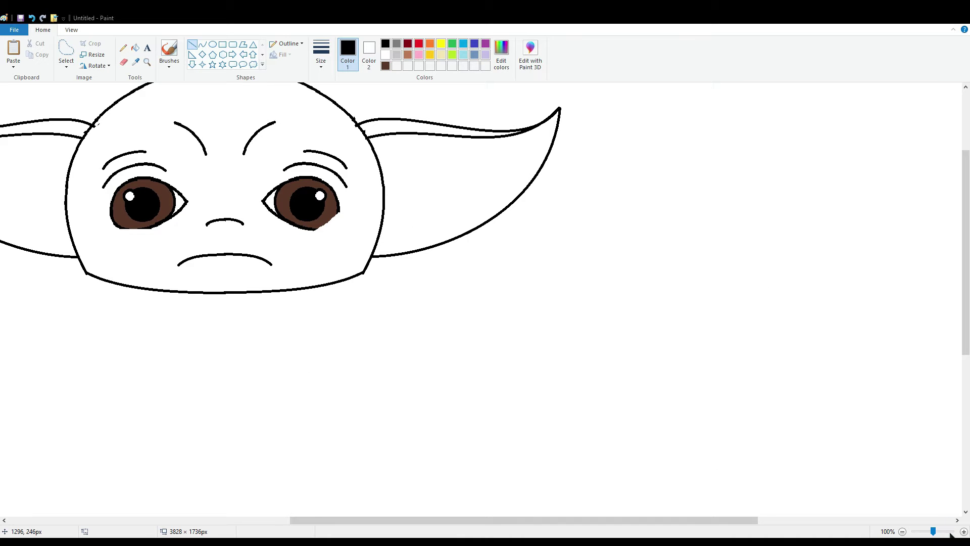
scroll(738, 432, up, 1)
Step: Copy the lower outer corner of the left eye, flip it horizontally, and place it on the right eye's cut corner
click(66, 50)
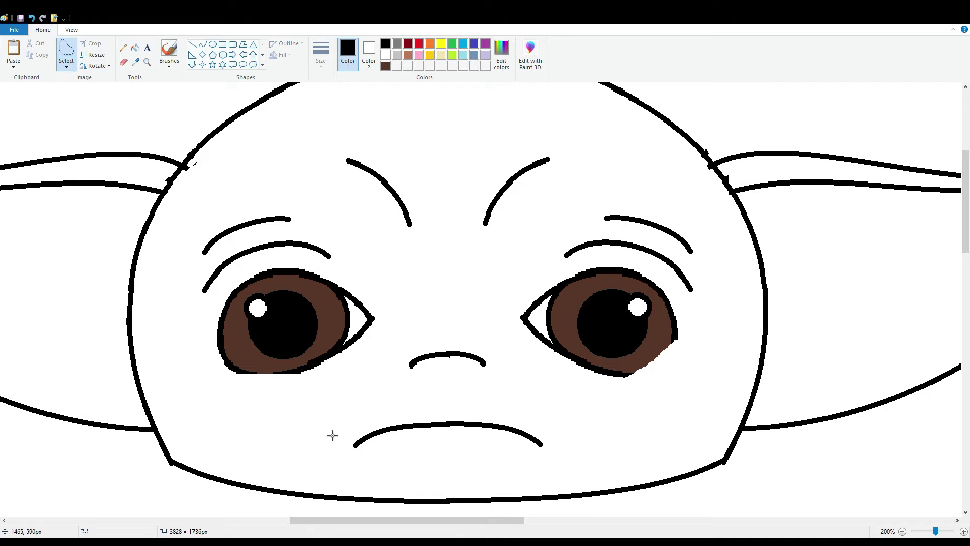
mouse_move(215, 324)
mouse_down()
mouse_move(245, 358)
mouse_move(266, 401)
mouse_move(211, 325)
mouse_move(258, 355)
mouse_move(276, 385)
mouse_move(214, 317)
mouse_up()
click(225, 195)
click(17, 55)
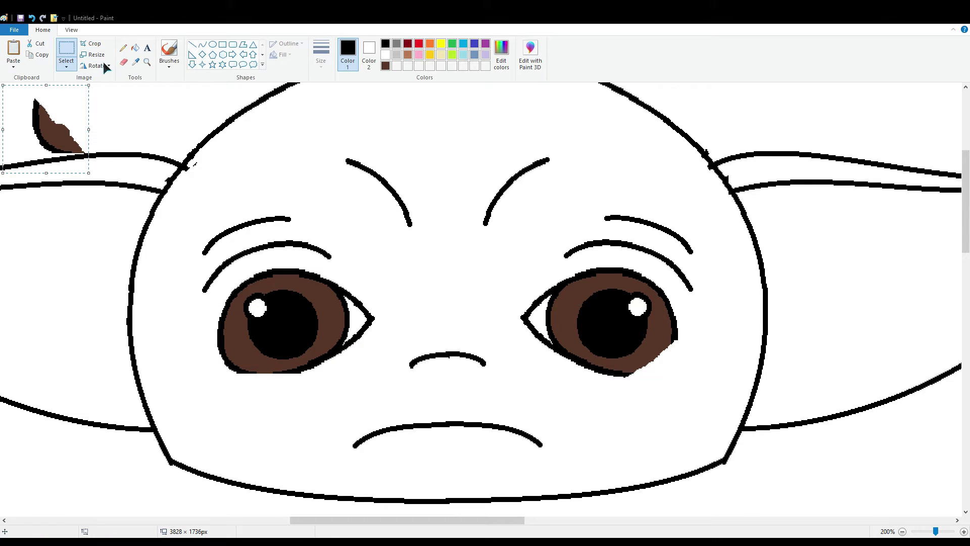
drag(74, 136, 687, 357)
click(734, 338)
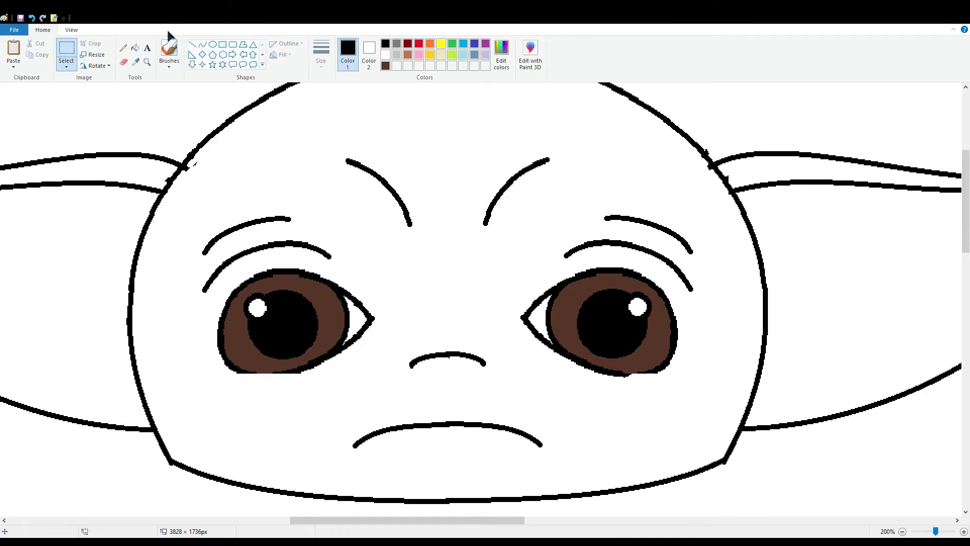
Step: Redraw the missing bottom outlines of both eyes with short black straight lines
click(192, 45)
drag(244, 373, 288, 372)
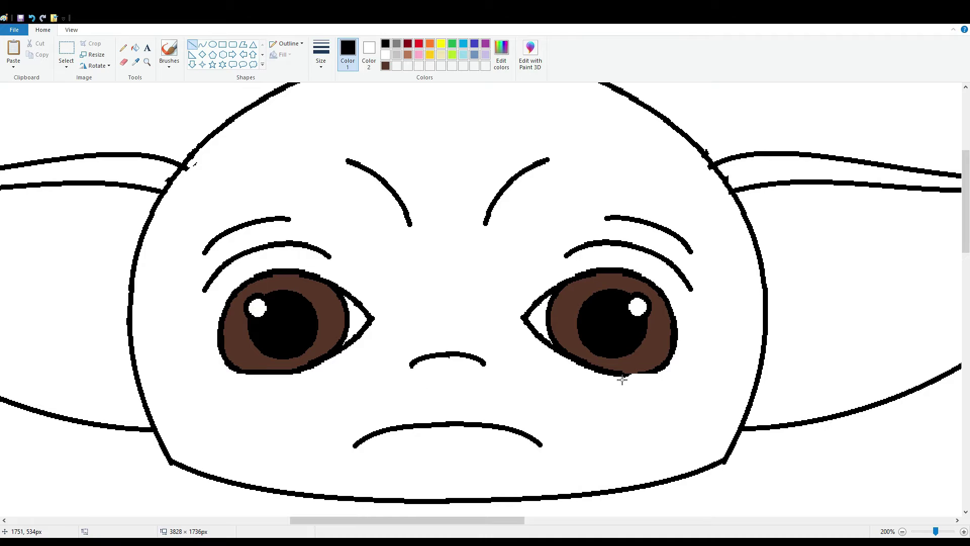
drag(621, 375, 710, 373)
Step: Select the whole head with both ears, about 1549 × 579 px, make it slightly taller, and shift it right and down
ctrl+scroll(606, 416, down, 2)
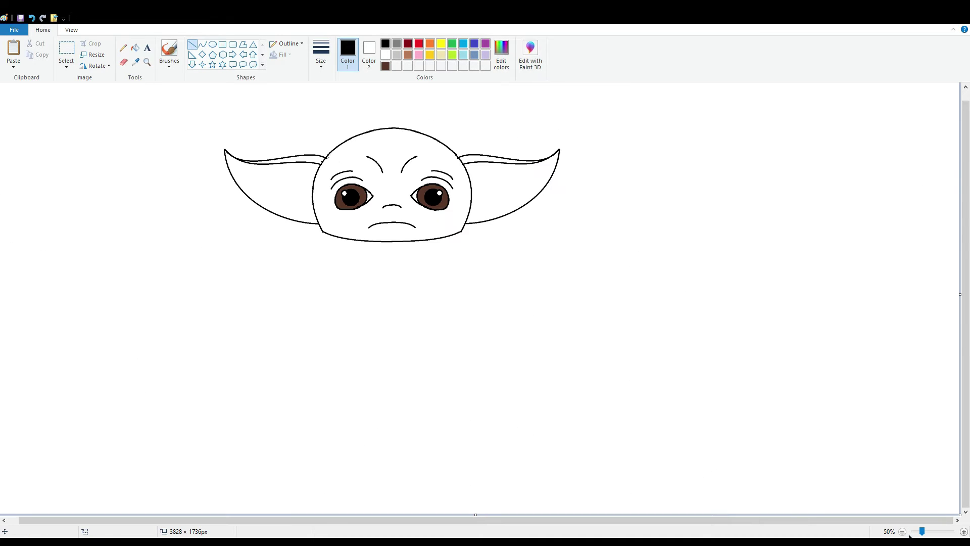
click(66, 51)
mouse_move(195, 119)
mouse_down()
mouse_move(368, 199)
mouse_move(585, 264)
mouse_up()
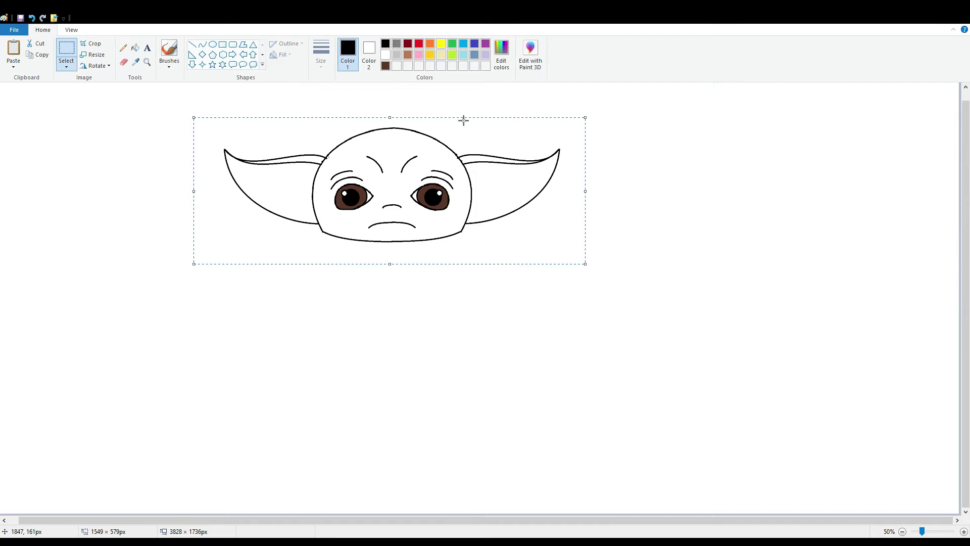
drag(397, 136, 409, 148)
click(697, 215)
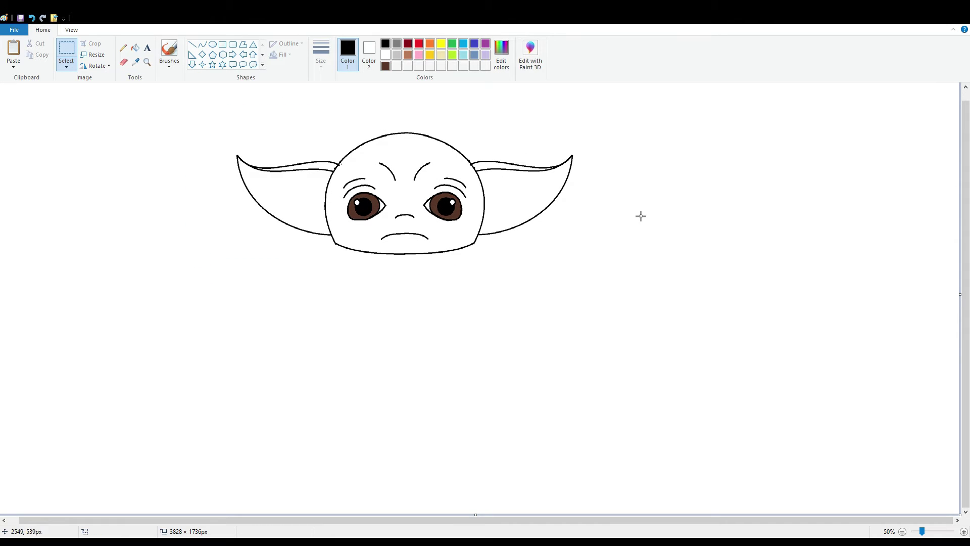
Step: Fill the face and the narrow upper strips of both ears with a custom bright green
click(135, 47)
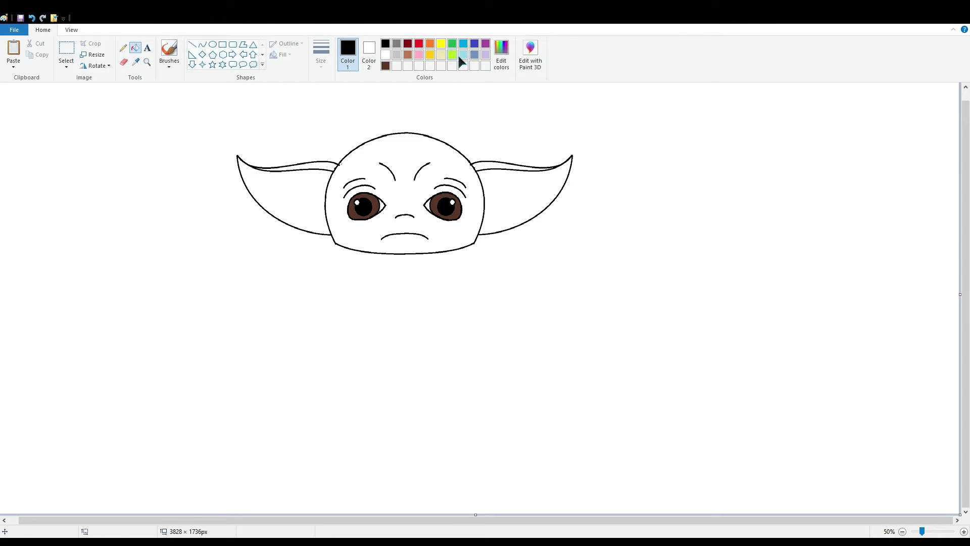
click(453, 54)
click(412, 199)
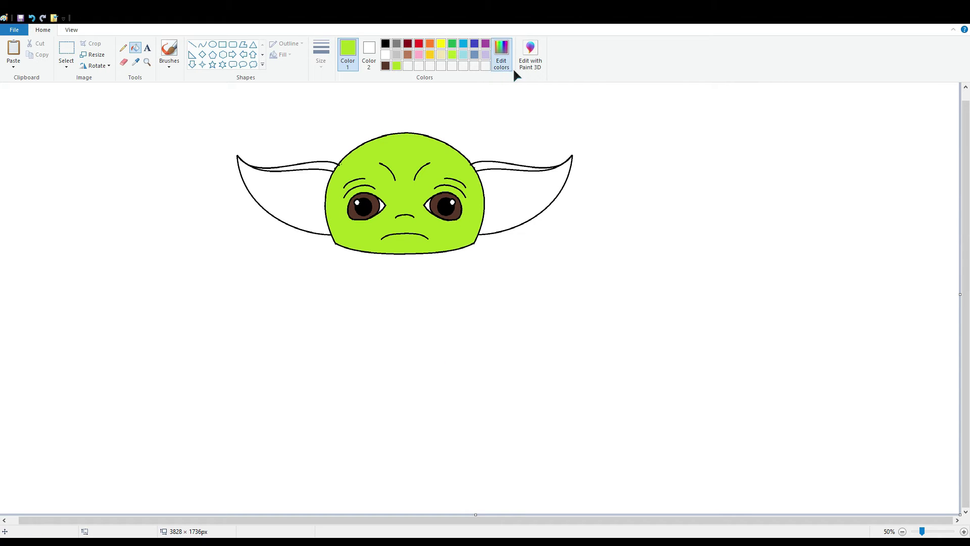
click(433, 215)
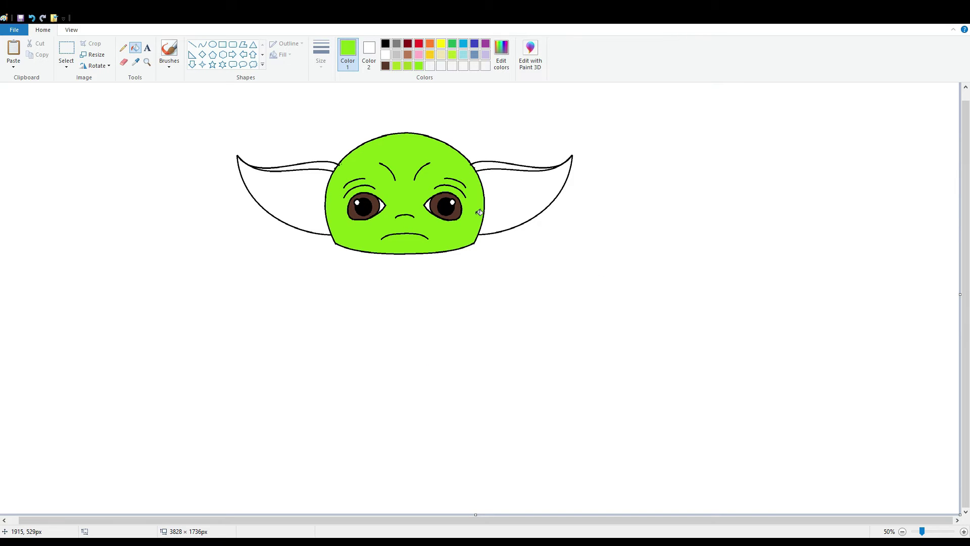
click(506, 167)
click(319, 171)
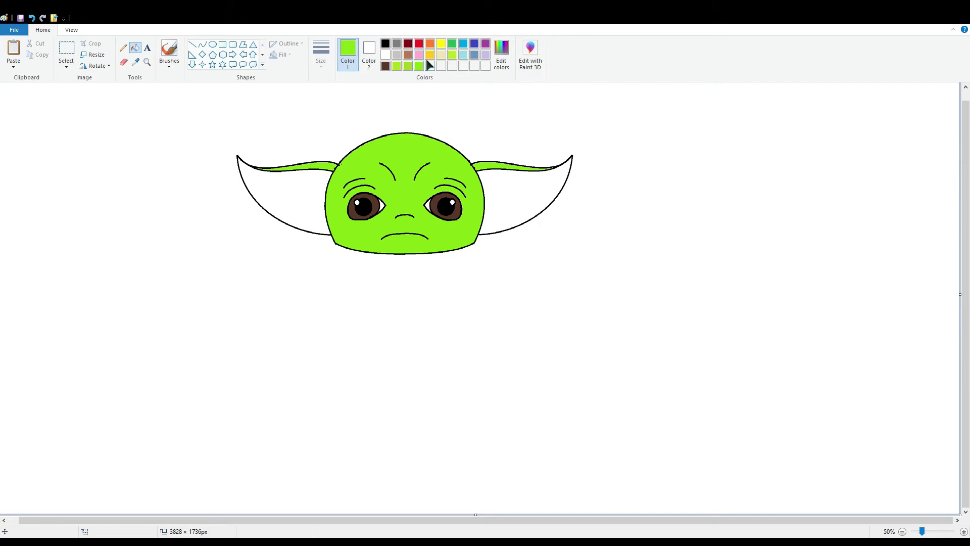
Step: Fill the large inner areas of both ears with a peach orange
click(430, 44)
click(515, 199)
click(283, 199)
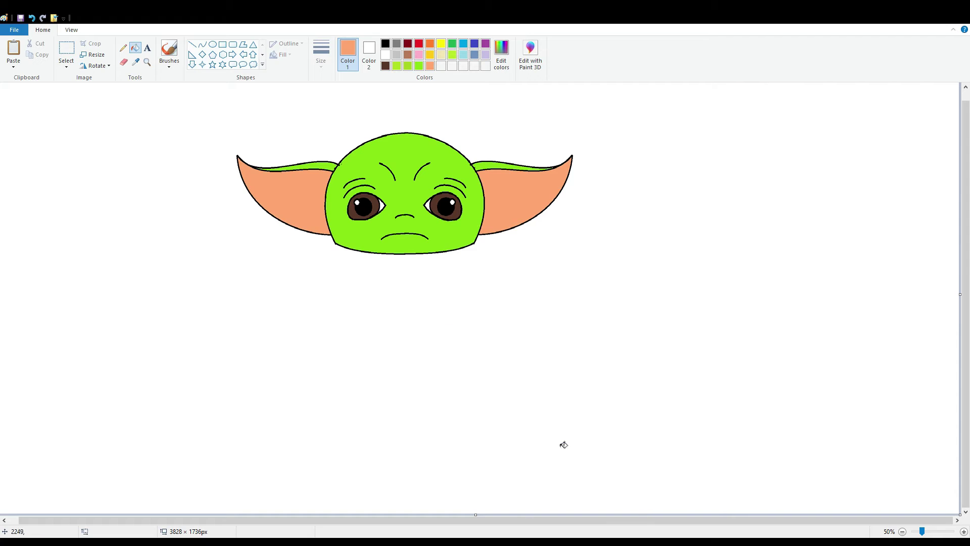
Step: Draw the robe collar's left side and lower edge below the chin with black curves, ending right of the chin's centre
click(203, 45)
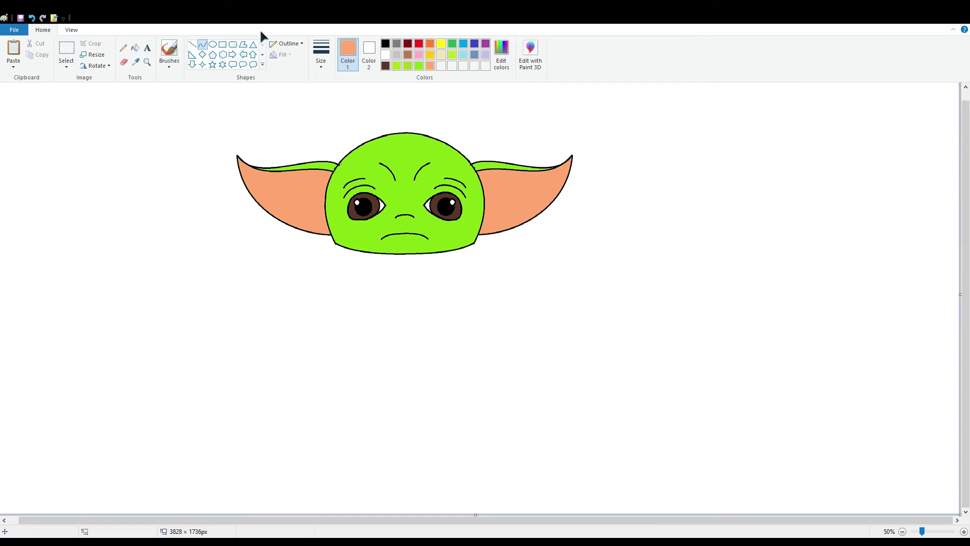
click(386, 44)
mouse_move(337, 246)
mouse_down()
mouse_move(325, 290)
mouse_move(329, 249)
mouse_move(309, 273)
mouse_move(321, 287)
mouse_up()
click(658, 383)
click(964, 532)
scroll(745, 454, down, 3)
scroll(527, 498, right, 5)
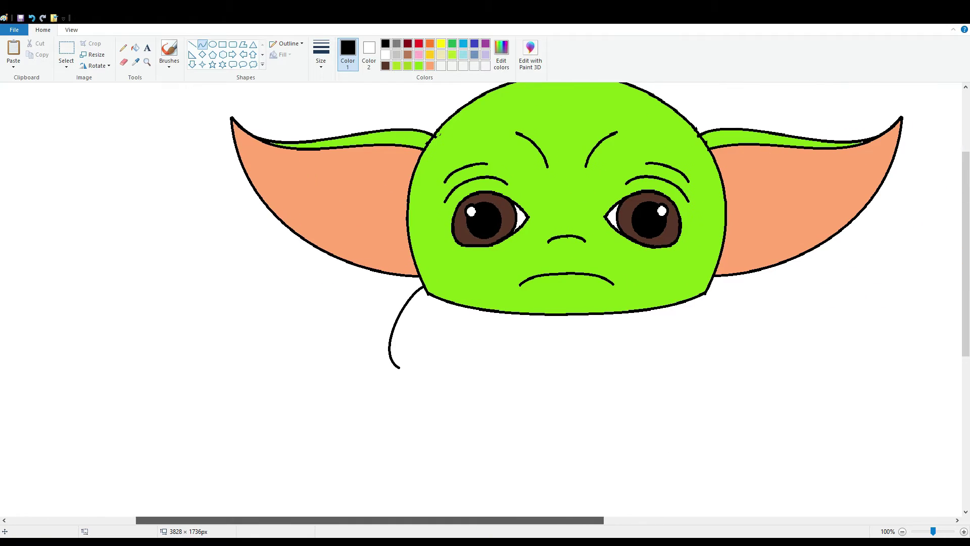
drag(401, 372, 600, 401)
drag(438, 385, 539, 417)
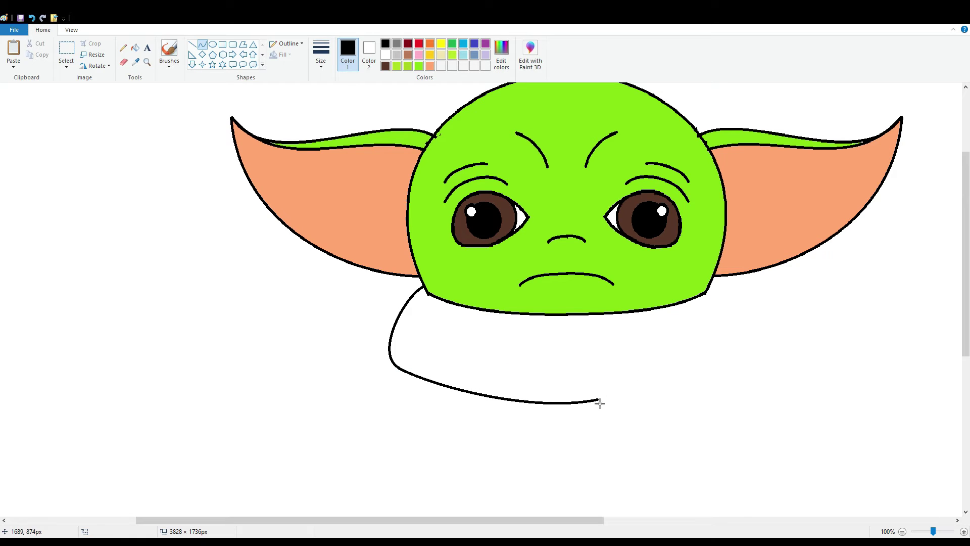
Step: Draw the collar's near-vertical front overlap edge and its rounded right side with black curves
drag(602, 404, 592, 341)
click(671, 359)
drag(717, 307, 731, 365)
mouse_move(731, 352)
mouse_down()
mouse_move(743, 355)
mouse_move(736, 323)
mouse_move(738, 363)
mouse_up()
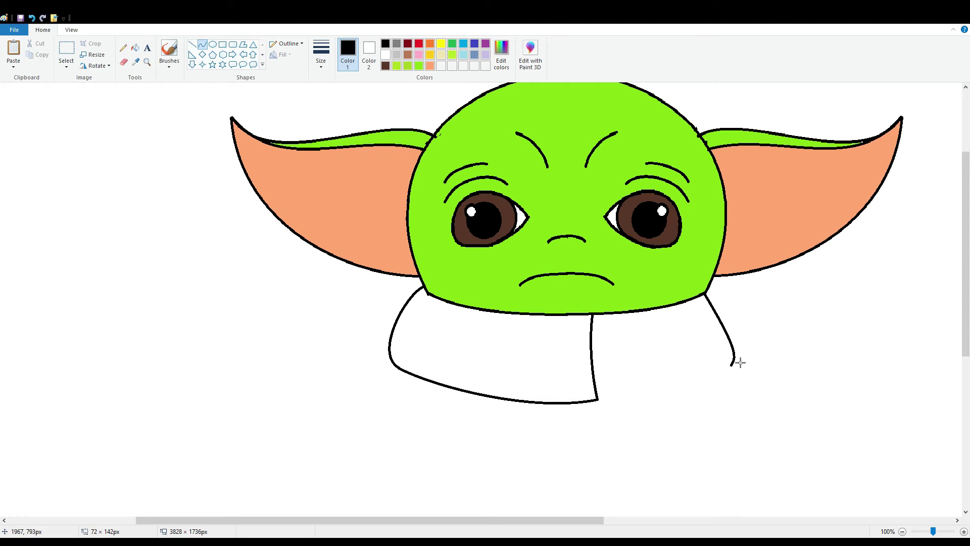
Step: Try to draw the lower edge of the right collar flap and undo the attempts
click(789, 332)
click(600, 386)
click(731, 339)
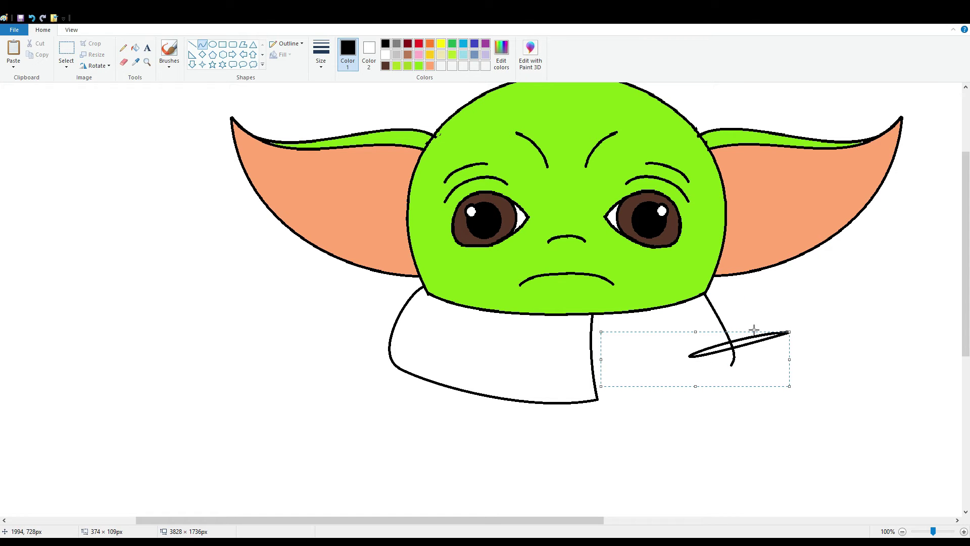
key(ctrl+z)
drag(604, 390, 735, 370)
click(628, 391)
click(701, 386)
click(776, 357)
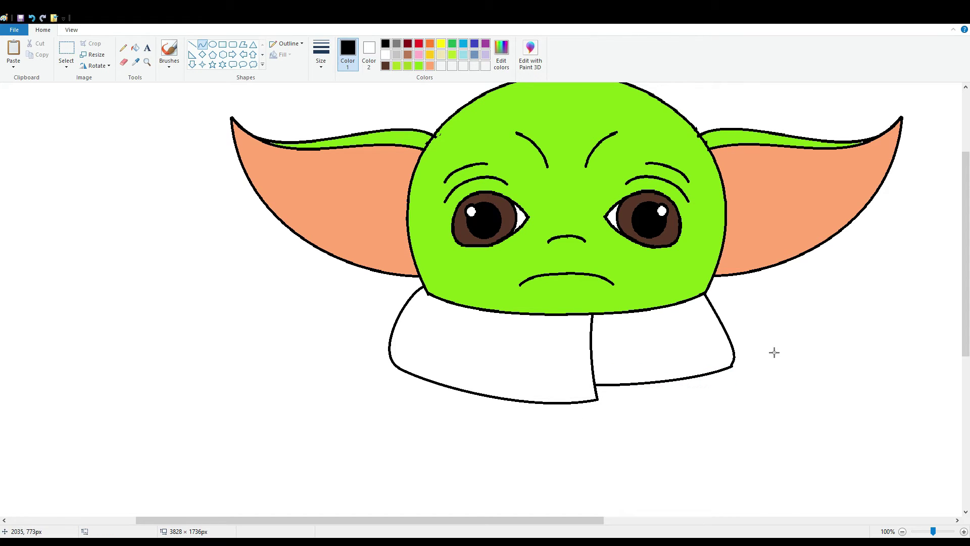
key(ctrl+z)
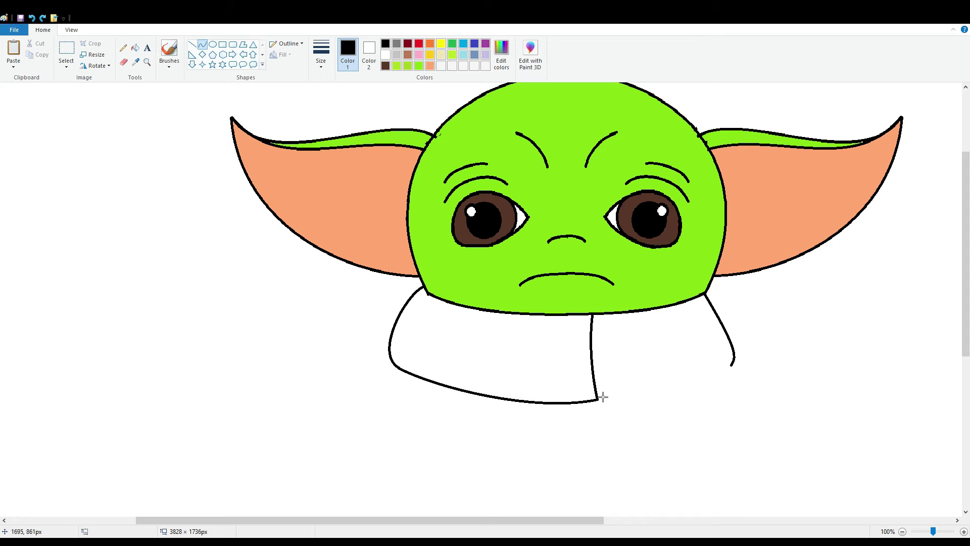
Step: Close the right collar flap with a shallow curve from just above the overlap's lower tip to the right side's end
drag(599, 393, 733, 368)
drag(634, 402, 601, 398)
click(627, 426)
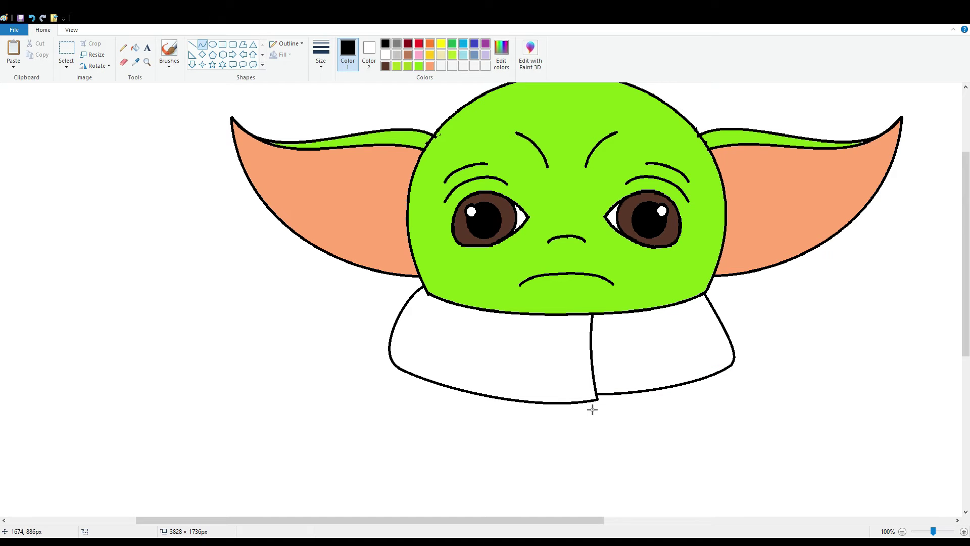
Step: Draw the left sleeve's outer edge below the collar, then the cuff's rounded outer side and wavy upper edge
scroll(583, 407, down, 3)
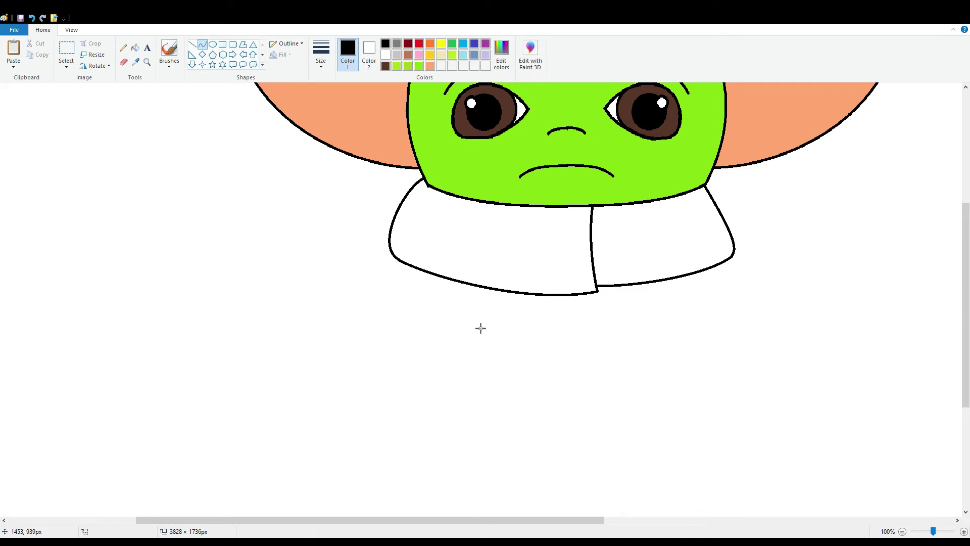
drag(398, 260, 383, 355)
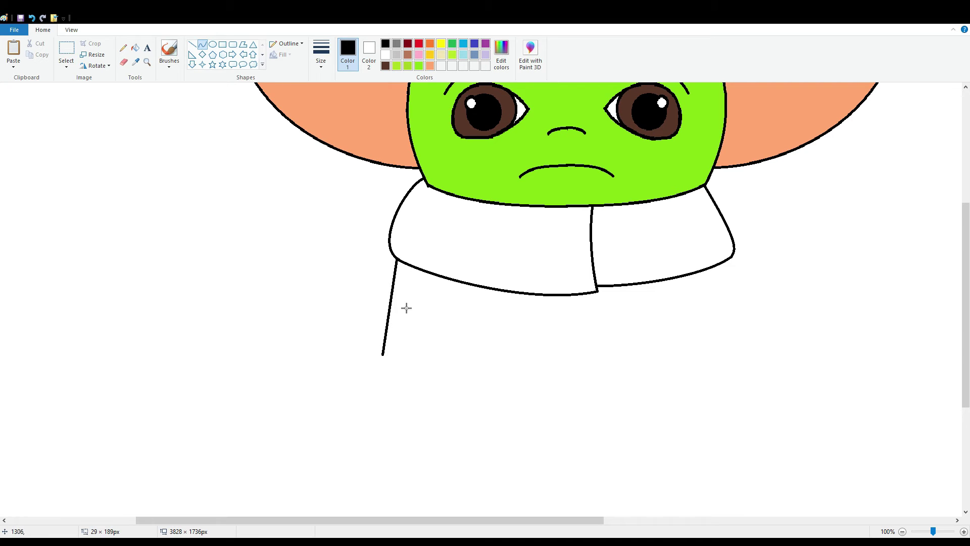
mouse_move(405, 308)
mouse_down()
mouse_move(406, 332)
mouse_move(401, 307)
mouse_move(367, 396)
mouse_move(371, 349)
mouse_move(374, 362)
mouse_up()
click(466, 336)
click(373, 363)
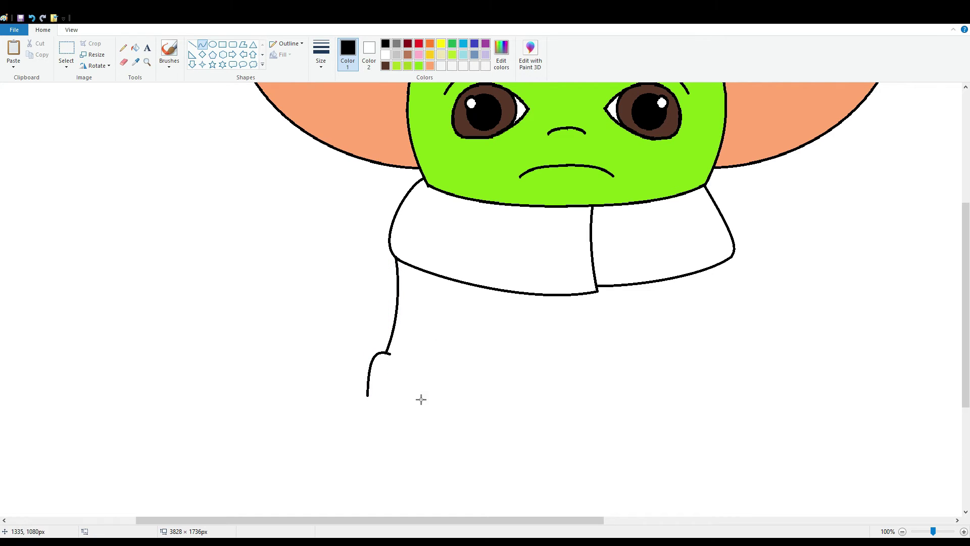
mouse_move(393, 416)
mouse_down()
mouse_move(371, 406)
mouse_move(389, 413)
mouse_up()
click(408, 408)
drag(388, 352, 425, 377)
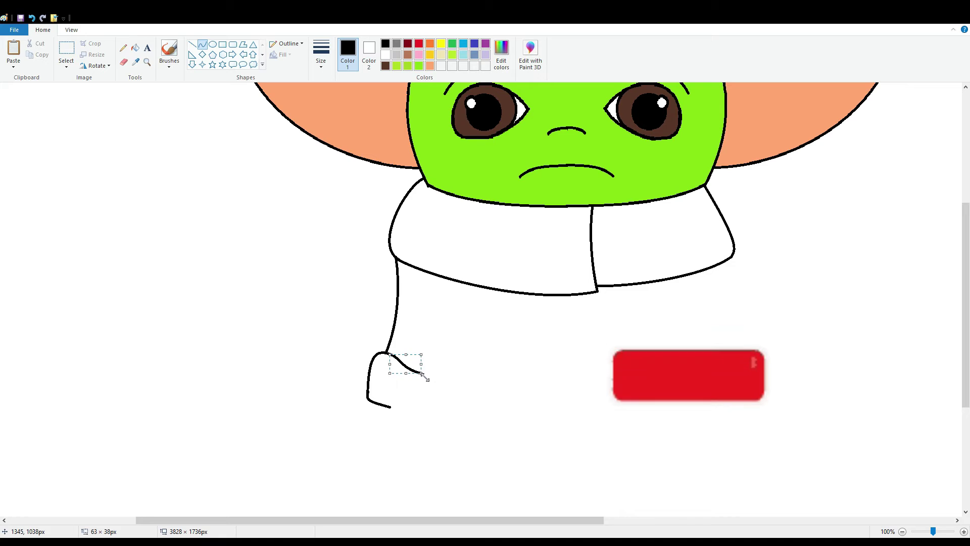
Step: Try to extend the cuff's lower edge with a short curve and undo it
drag(391, 407, 423, 411)
drag(408, 411, 407, 416)
click(418, 411)
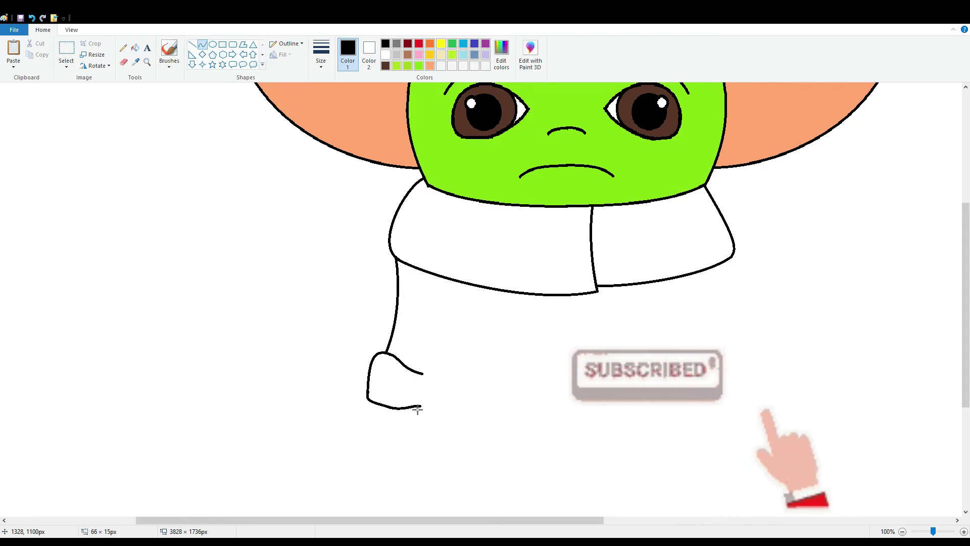
key(ctrl+z)
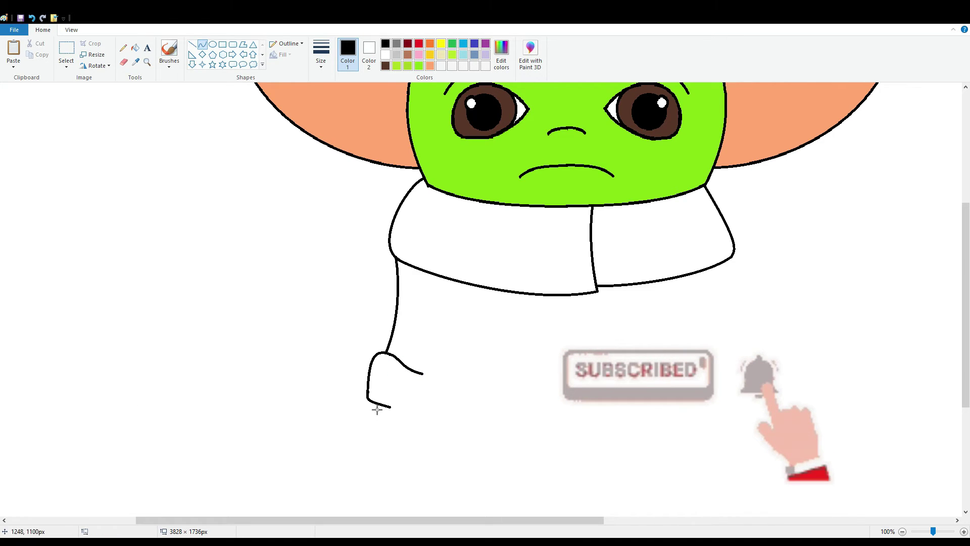
Step: Extend the cuff's lower edge to the right with a nearly straight line about 57 × 10 px
drag(388, 406, 421, 415)
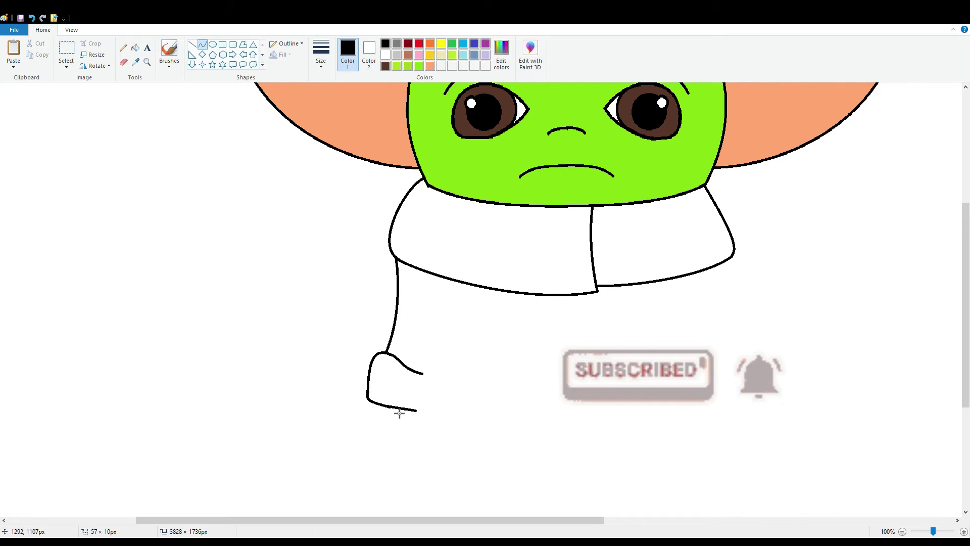
click(399, 413)
click(413, 415)
click(438, 405)
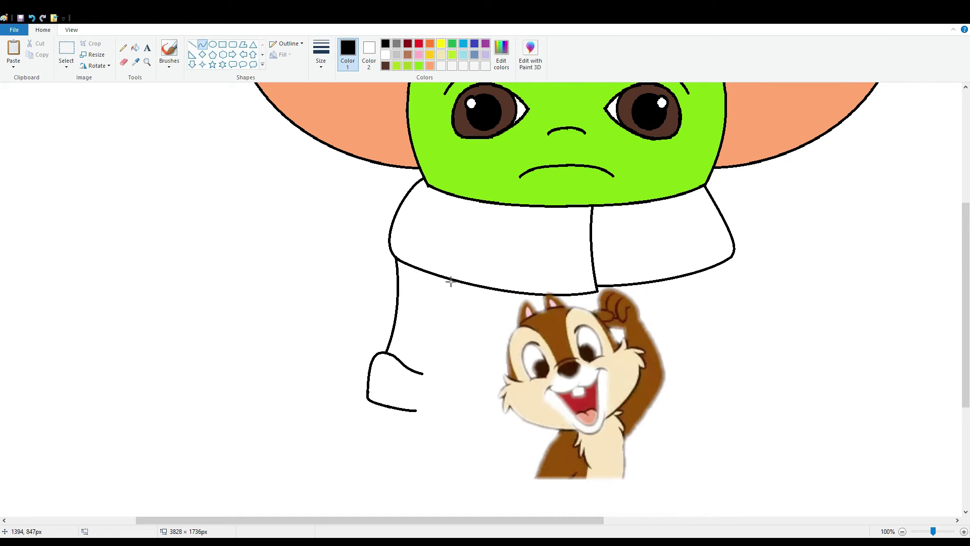
Step: Draw the robe's left side as a long curve about 59 × 525 px from the collar down past the cuff
drag(450, 282, 437, 415)
scroll(407, 445, down, 4)
scroll(416, 294, up, 4)
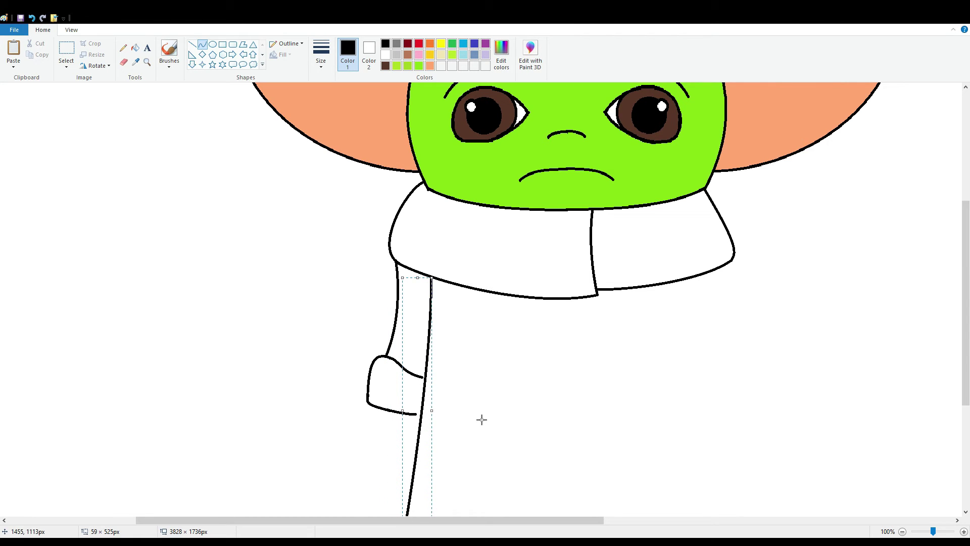
Step: Join the cuff's edges to the robe line and draw a rounded hand with a small finger crease below the cuff
scroll(450, 408, down, 4)
click(191, 45)
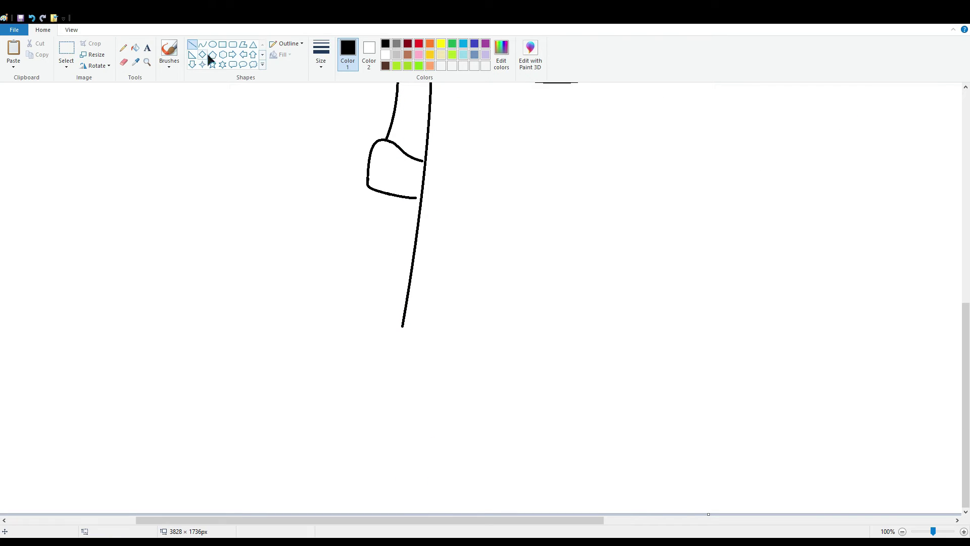
click(453, 189)
scroll(441, 199, up, 2)
click(202, 45)
mouse_move(376, 191)
mouse_down()
mouse_move(419, 236)
mouse_move(417, 226)
mouse_move(409, 252)
mouse_up()
click(385, 221)
click(412, 231)
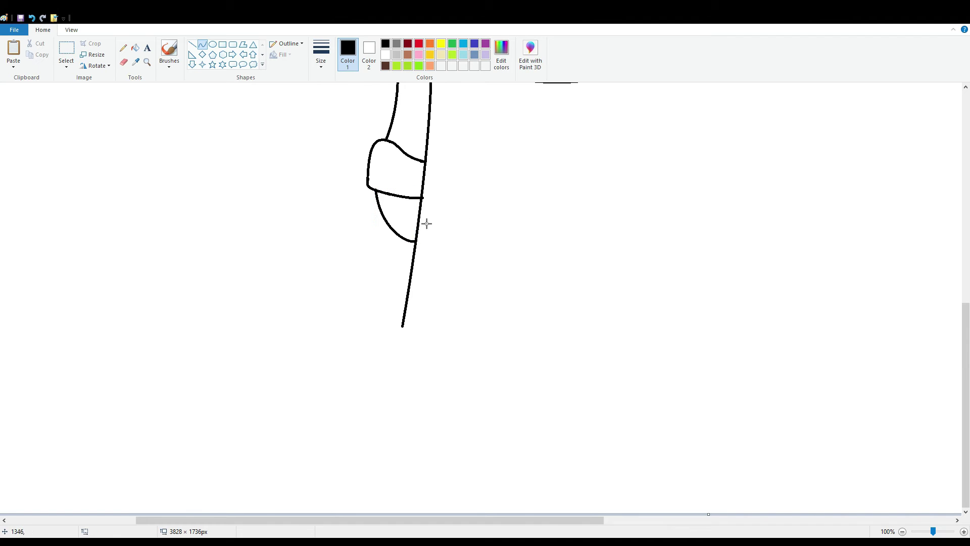
drag(407, 217, 416, 226)
Step: Extend the robe line's lower end with a short curve flaring outward to the left, about 31 × 73 px
mouse_move(404, 312)
mouse_down()
mouse_move(390, 347)
mouse_move(402, 337)
mouse_up()
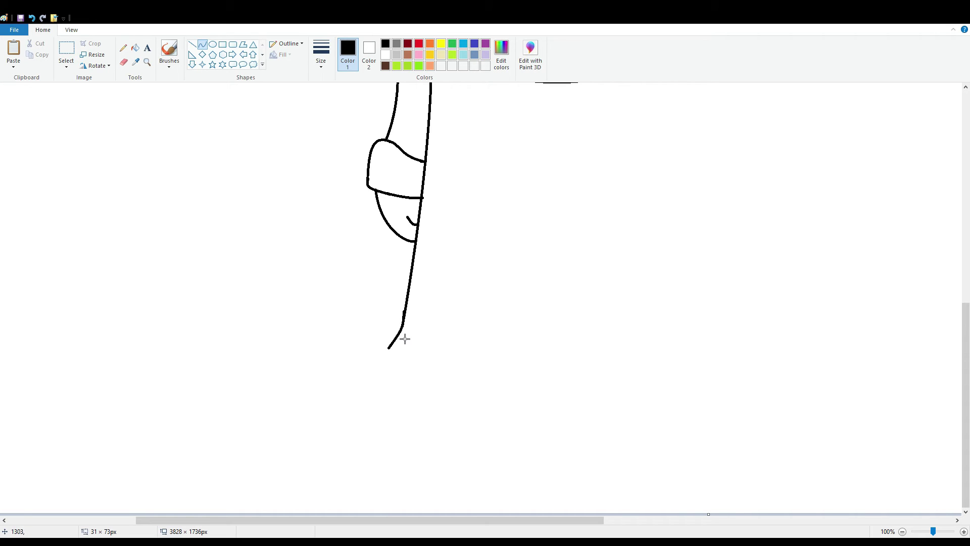
click(620, 305)
scroll(709, 332, down, 2)
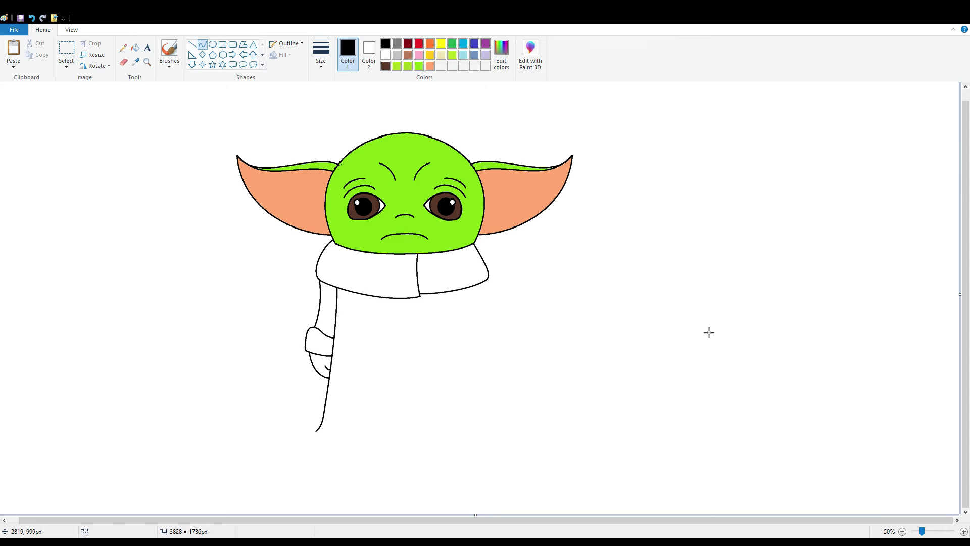
Step: Try to move the arm and robe line up and shrink them, and undo the resize
click(66, 50)
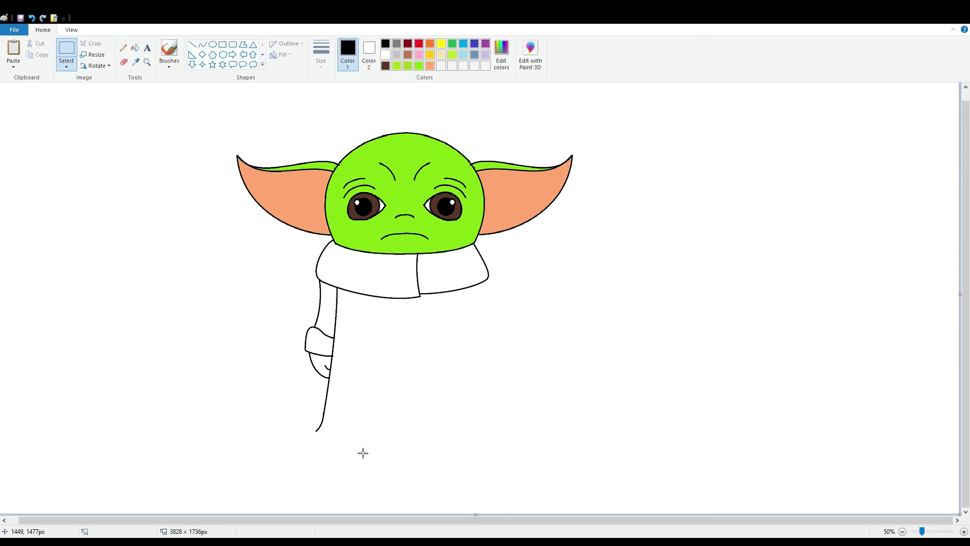
drag(362, 450, 238, 297)
key(Up)
key(Up)
key(Up)
key(Up)
key(Up)
key(Up)
key(Up)
key(Up)
key(Up)
key(Up)
key(Up)
key(Up)
key(Up)
key(Up)
key(Up)
key(Up)
key(Up)
key(Up)
key(Up)
key(Up)
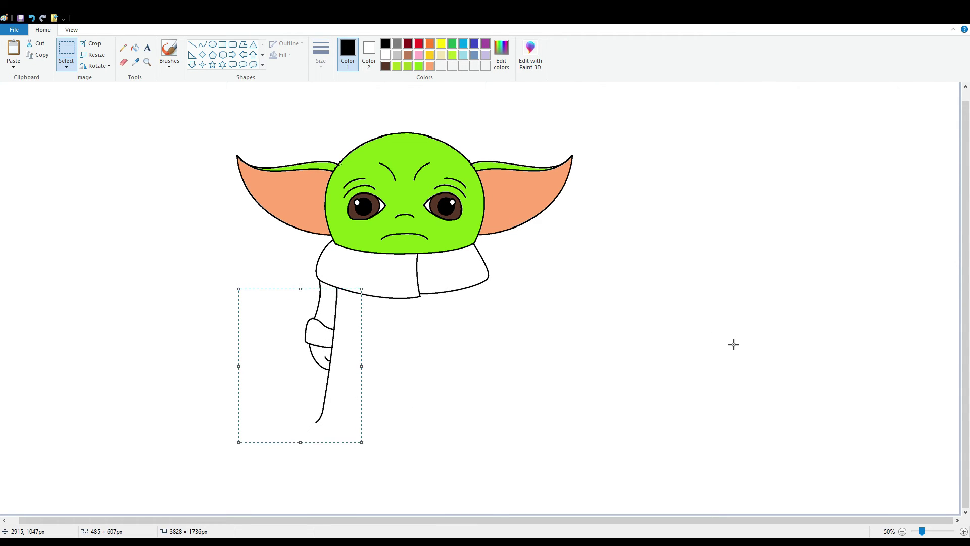
drag(362, 436, 331, 395)
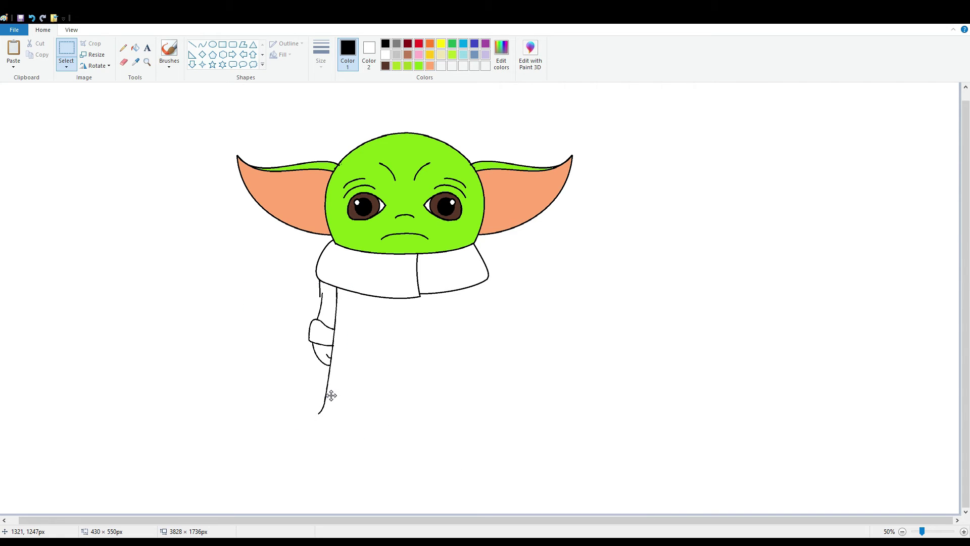
key(ctrl+z)
Step: Make a free-form selection around the cuff and hand and reduce their height slightly, keeping them attached to the sleeve
ctrl+scroll(97, 113, up, 1)
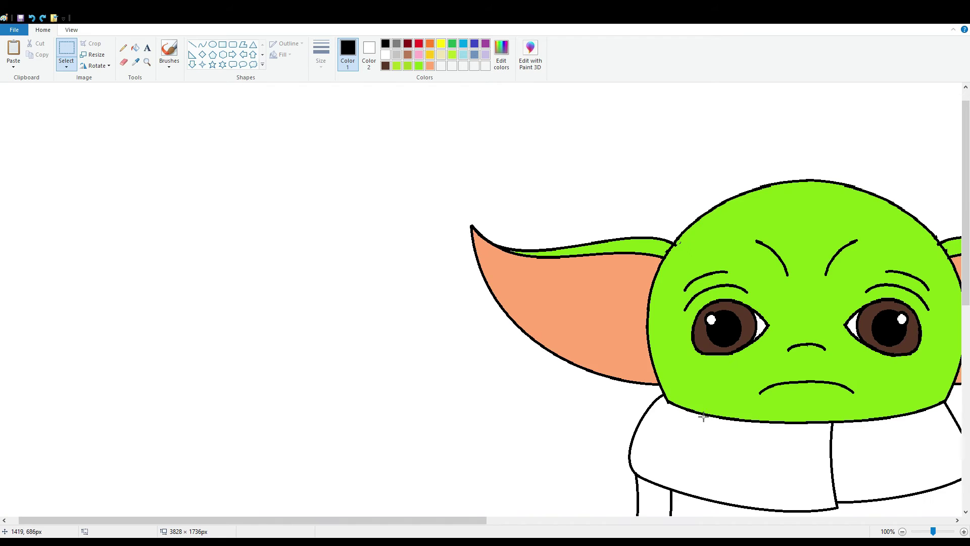
scroll(97, 114, down, 5)
click(66, 67)
click(85, 102)
mouse_move(587, 221)
mouse_down()
mouse_move(640, 371)
mouse_move(658, 353)
mouse_move(667, 269)
mouse_move(661, 190)
mouse_move(642, 157)
mouse_move(629, 151)
mouse_move(587, 224)
mouse_up()
drag(665, 364, 661, 346)
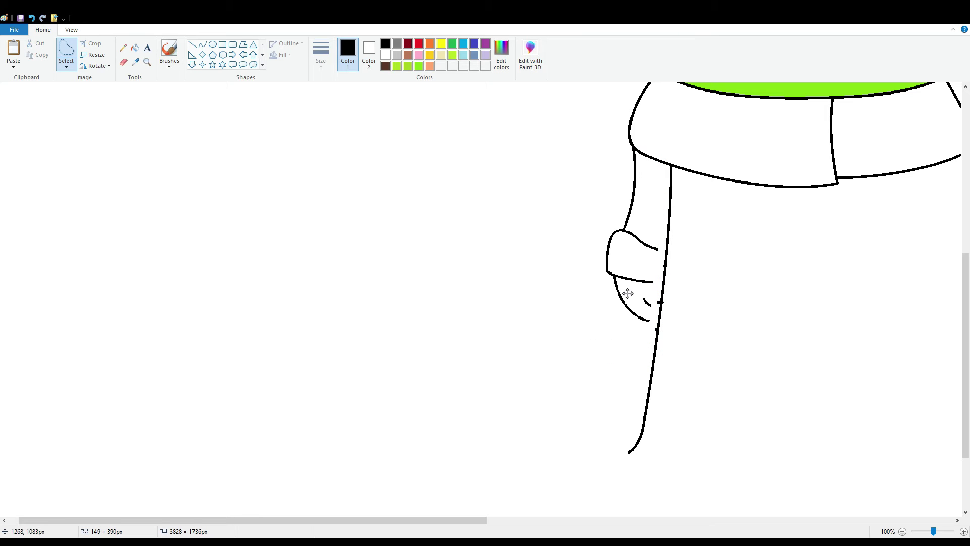
drag(628, 293, 630, 288)
drag(621, 340, 620, 332)
drag(588, 234, 589, 235)
drag(622, 237, 619, 238)
click(713, 283)
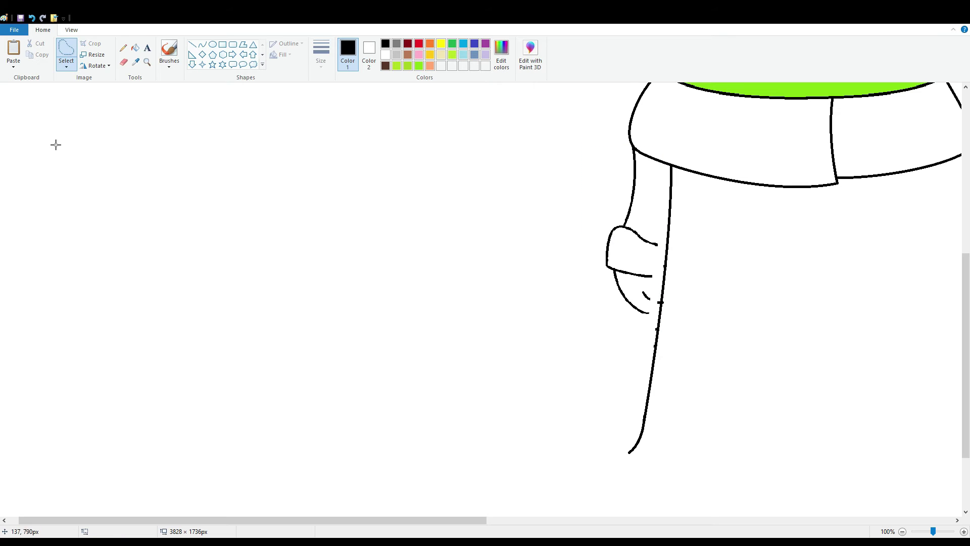
Step: Erase the robe line's joint at the collar and fill the detached line with white to remove it
click(124, 61)
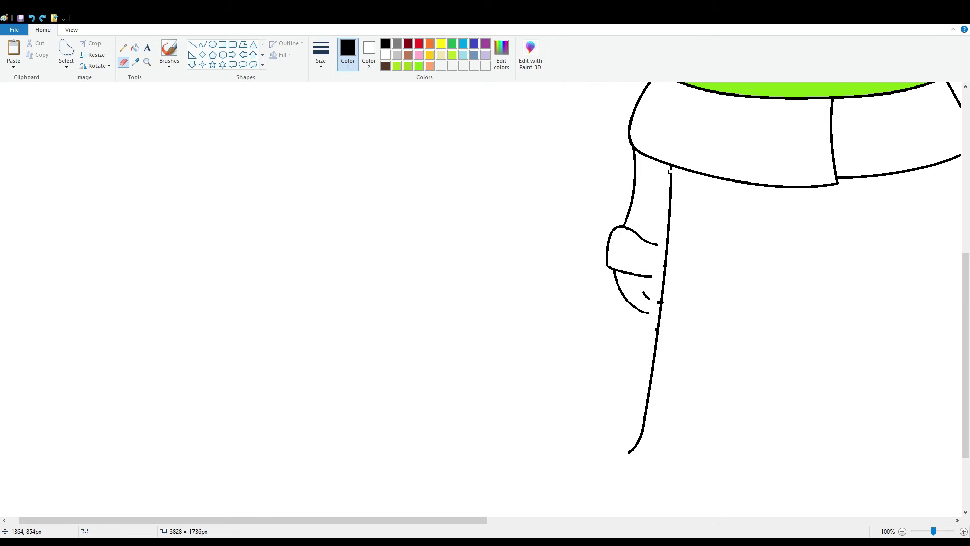
click(134, 48)
click(385, 55)
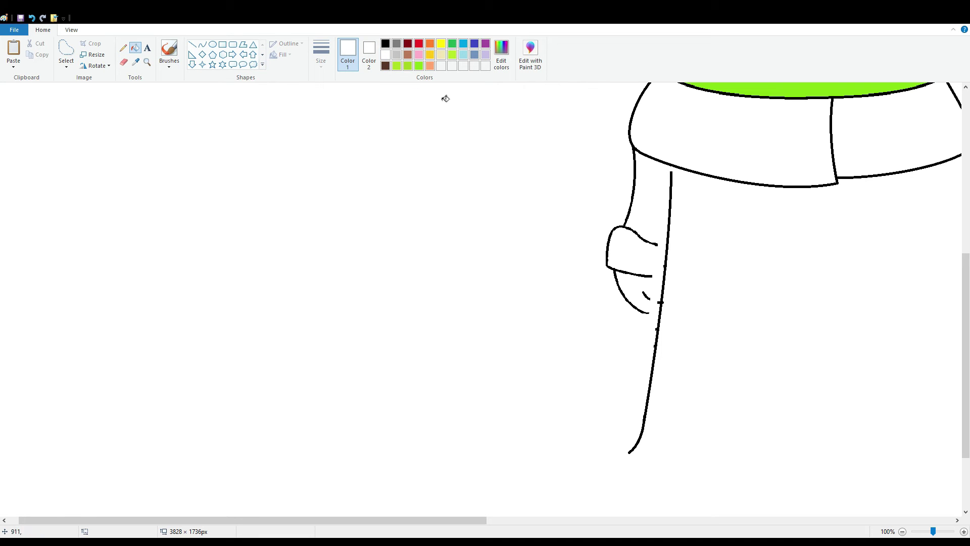
click(672, 188)
Step: Redraw the robe's left side as a gently bent black curve from the collar past the cuff and hand
click(203, 44)
click(386, 44)
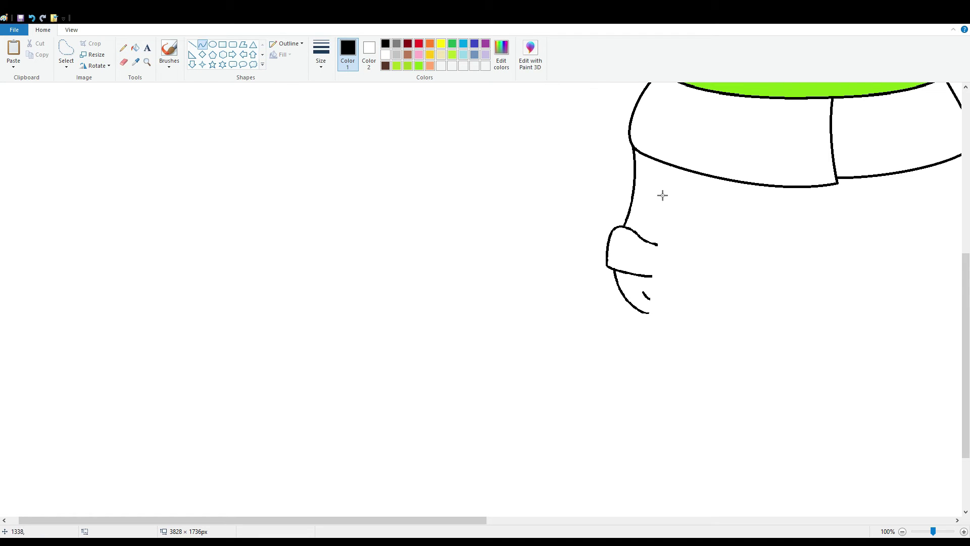
drag(676, 169, 631, 420)
drag(660, 247, 656, 322)
click(701, 321)
Step: Draw the robe's bottom hem as a shallow downward-bowed curve about 740 × 37 px, starting at the left side's lower end
scroll(656, 354, up, 3)
scroll(611, 420, down, 1)
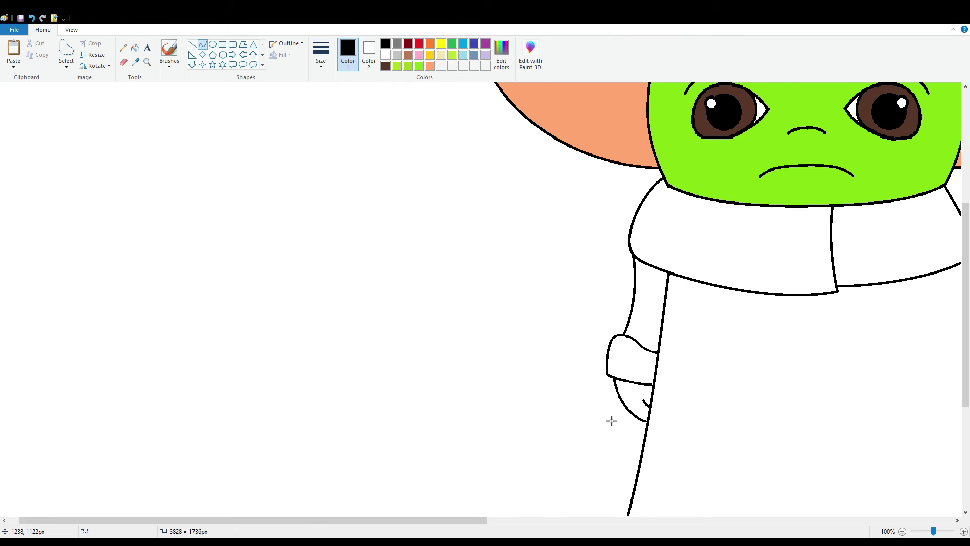
scroll(602, 392, down, 2)
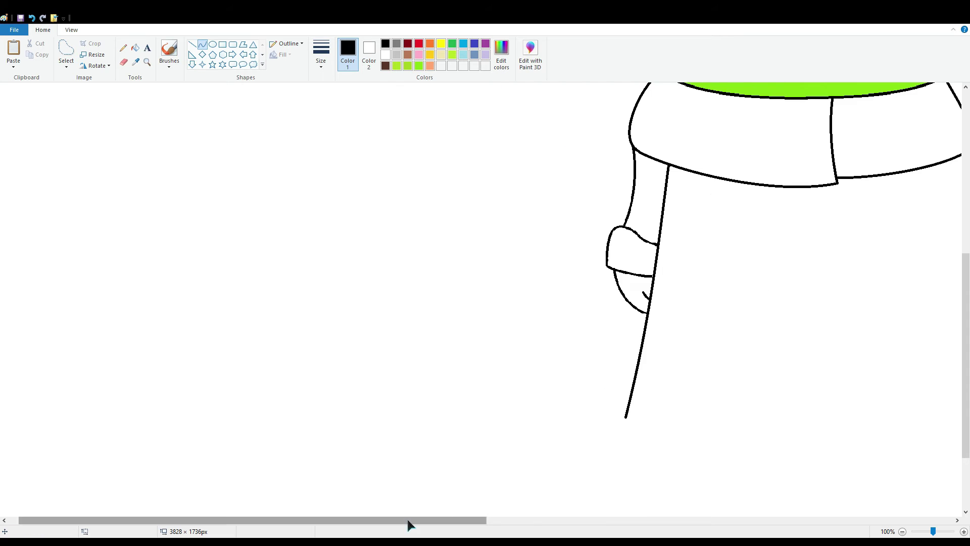
drag(399, 520, 531, 501)
drag(346, 417, 722, 492)
mouse_move(413, 409)
mouse_down()
mouse_move(438, 434)
mouse_move(656, 440)
mouse_up()
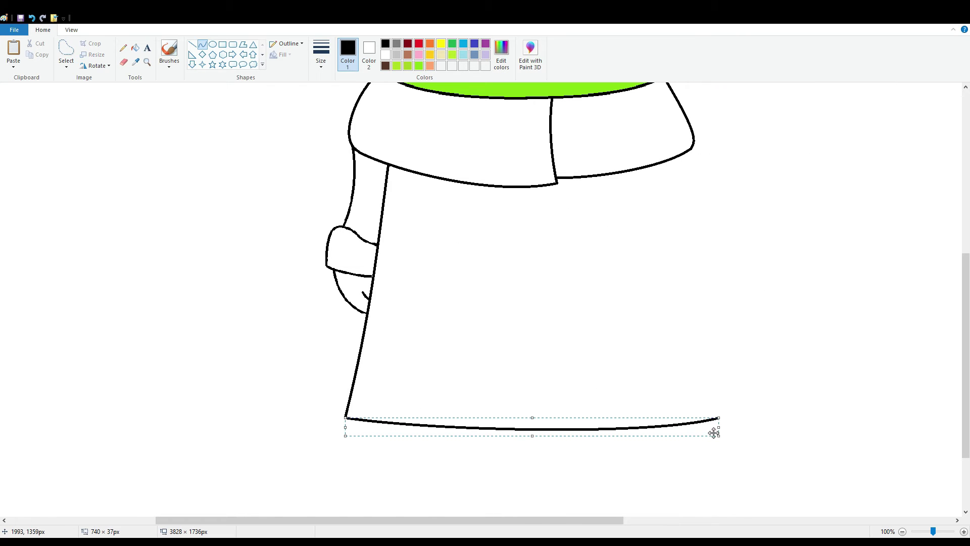
drag(722, 429, 709, 428)
click(734, 426)
click(913, 535)
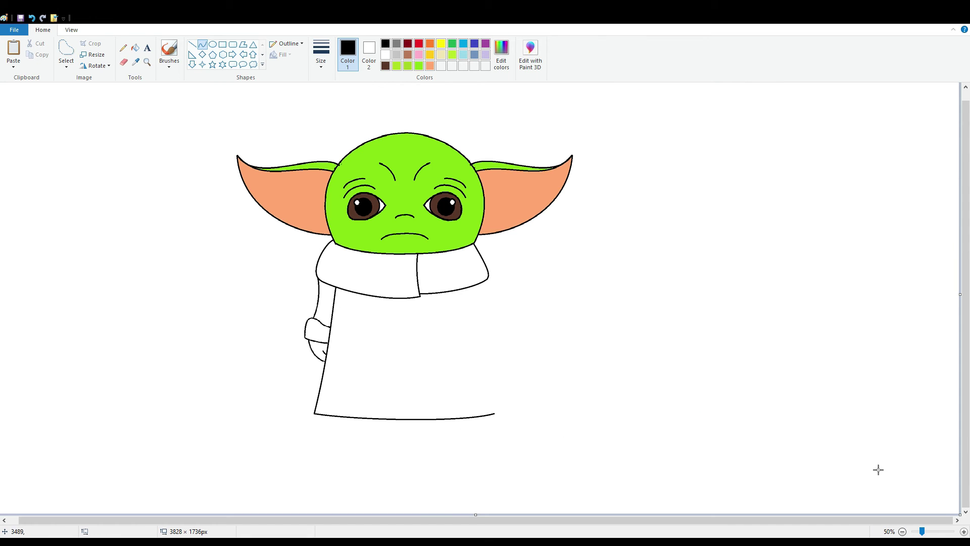
Step: Copy the robe's left half with its sleeve, cuff and hand, and place a horizontally flipped duplicate to the right of the figure
click(75, 66)
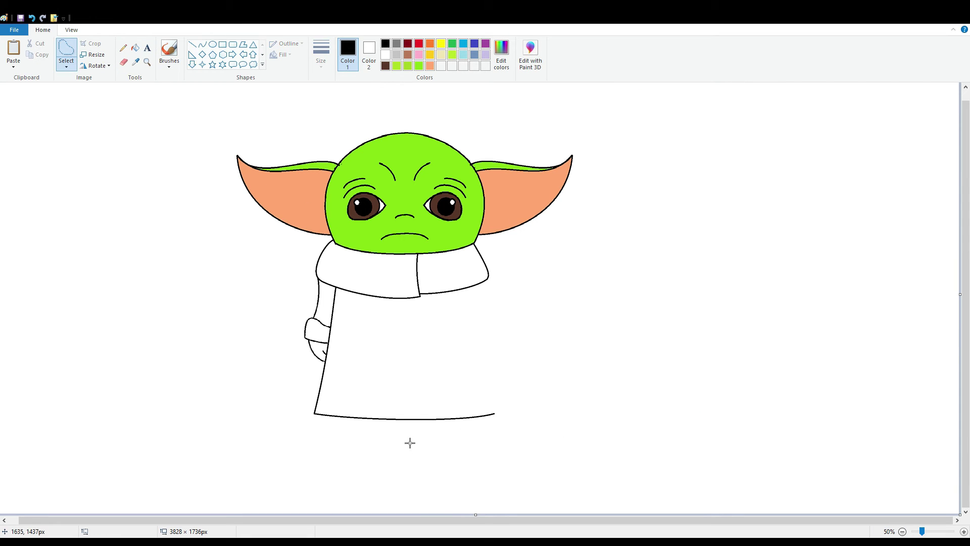
mouse_move(416, 438)
mouse_down()
mouse_move(393, 363)
mouse_move(339, 292)
mouse_move(324, 286)
mouse_move(288, 297)
mouse_move(315, 418)
mouse_move(372, 445)
mouse_move(417, 439)
mouse_up()
key(ctrl+c)
key(ctrl+v)
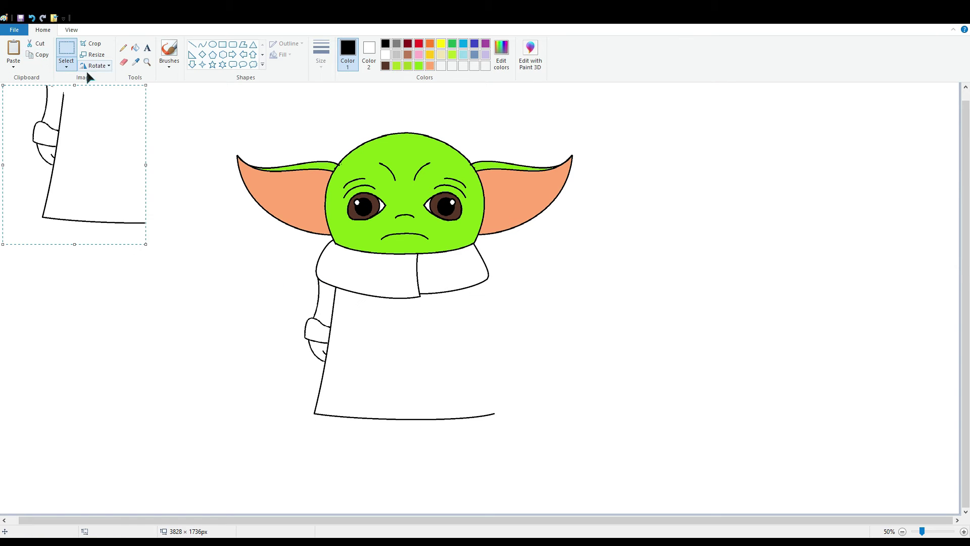
mouse_move(122, 132)
mouse_down()
mouse_move(505, 354)
mouse_move(474, 350)
mouse_move(637, 364)
mouse_up()
Step: Delete the right end of the original robe hem and the stray fragment above the flipped copy
drag(404, 407, 511, 438)
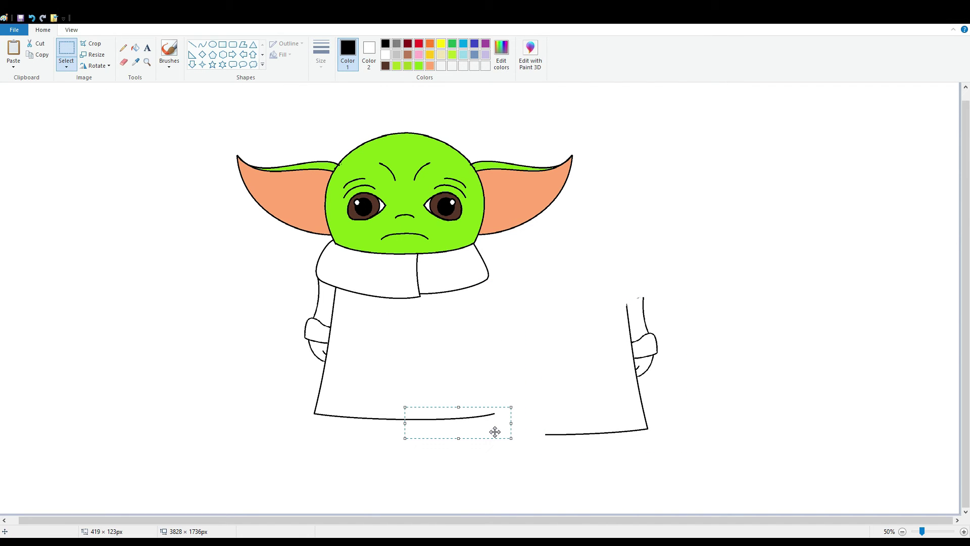
key(Delete)
drag(634, 287, 641, 303)
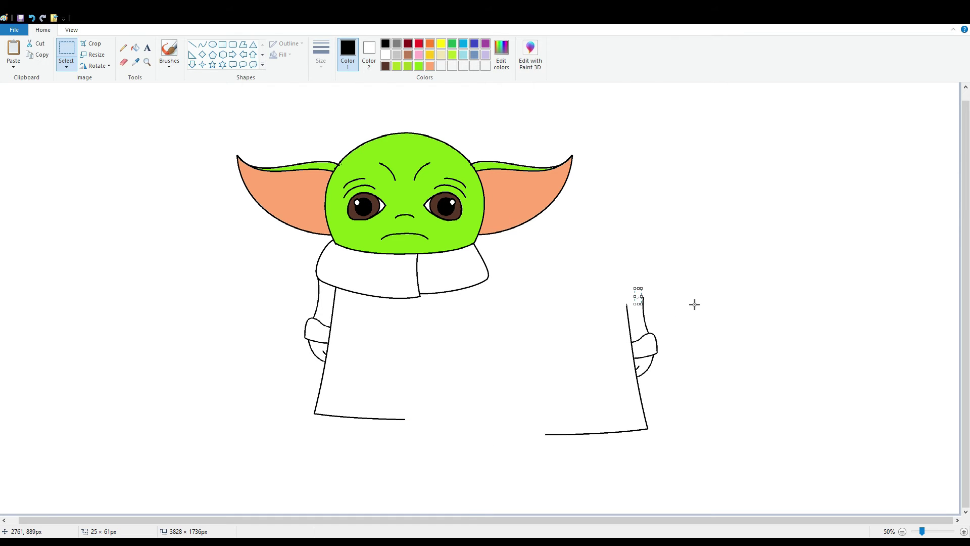
key(Delete)
Step: Move the flipped half under the collar's right side and stretch it slightly downward so both hem halves meet
mouse_move(546, 280)
mouse_down()
mouse_move(688, 465)
mouse_move(525, 283)
mouse_up()
mouse_move(623, 357)
mouse_down()
mouse_move(532, 337)
mouse_move(461, 340)
mouse_move(469, 339)
mouse_up()
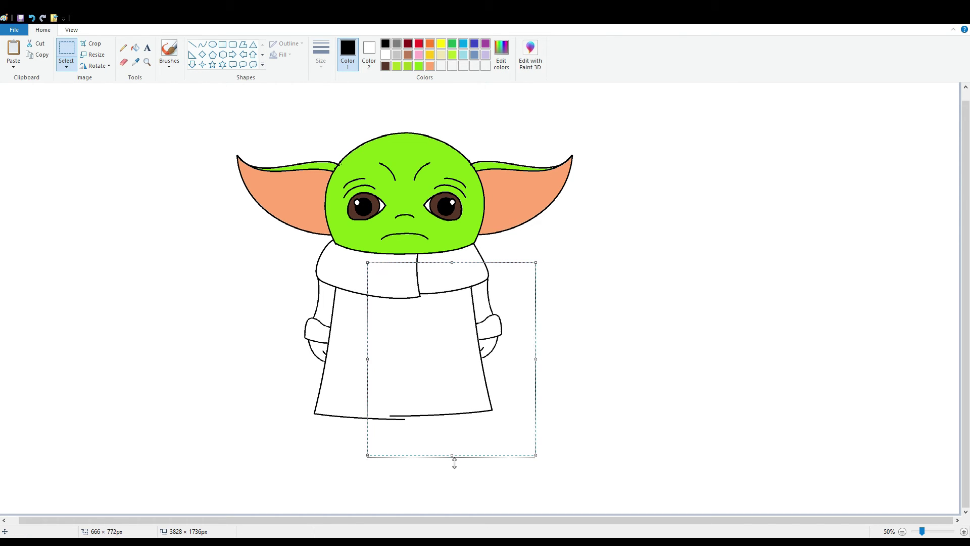
drag(452, 461, 457, 464)
click(680, 384)
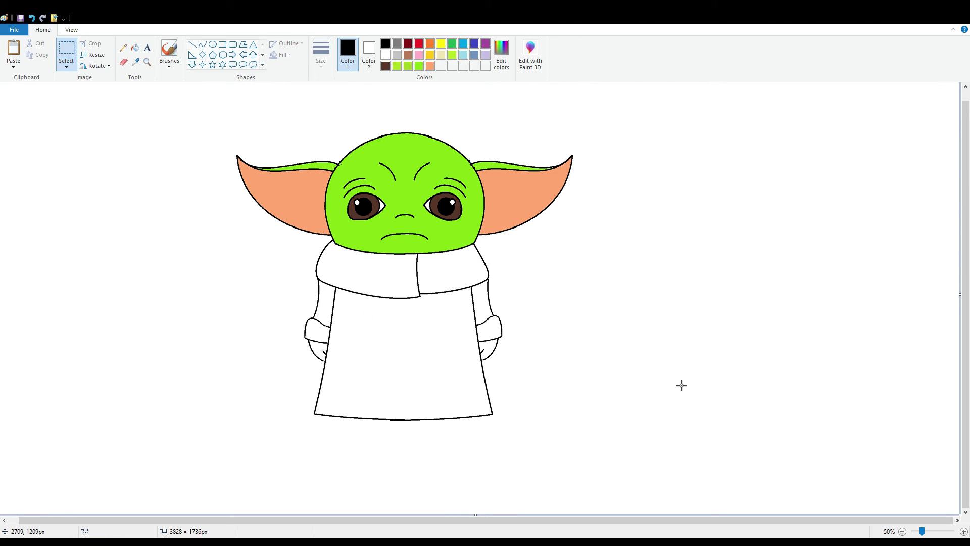
Step: Draw one curved fold line near each side of the lower robe, undoing any stray mark
click(202, 44)
mouse_move(353, 354)
mouse_down()
mouse_move(343, 401)
mouse_move(354, 372)
mouse_move(353, 391)
mouse_up()
mouse_move(456, 350)
mouse_down()
mouse_move(467, 397)
mouse_move(455, 368)
mouse_move(456, 386)
mouse_up()
click(533, 344)
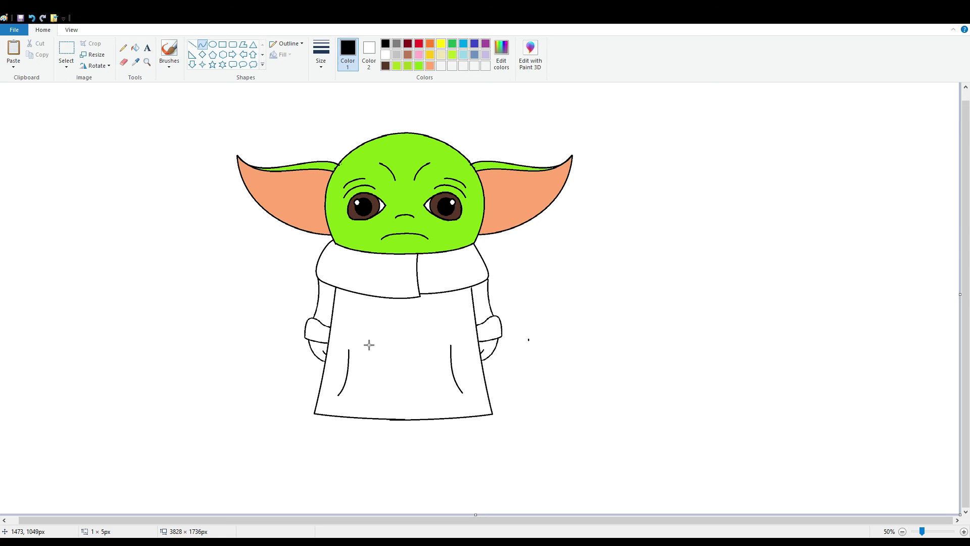
click(372, 389)
click(539, 309)
key(ctrl+z)
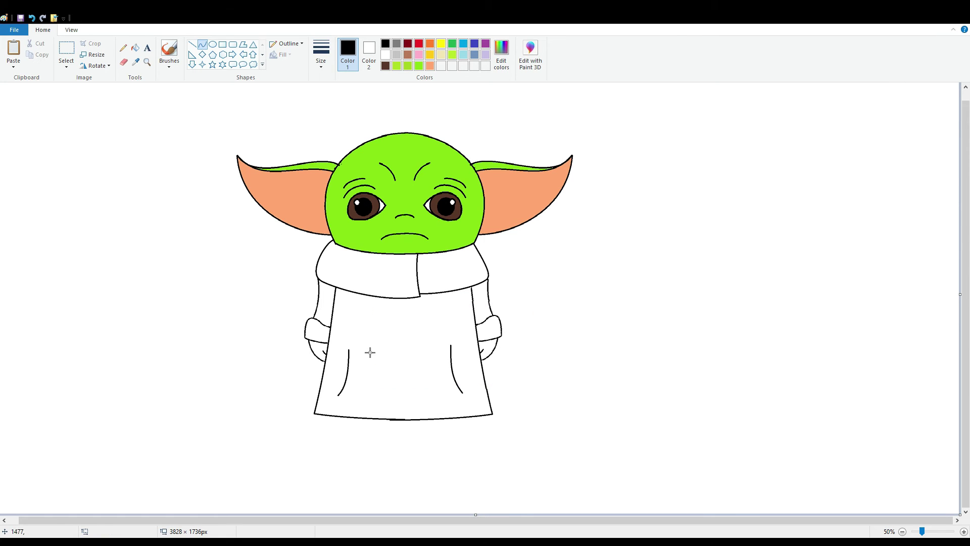
Step: Add a second, inner curved fold line beside each existing fold on the lower robe
drag(366, 343, 356, 407)
click(374, 368)
click(364, 382)
click(442, 372)
mouse_move(430, 340)
mouse_down()
mouse_move(451, 401)
mouse_move(430, 377)
mouse_move(446, 388)
mouse_up()
click(544, 373)
Step: Fill both collar sections and the robe's body with trial shades of reddish brown
click(134, 47)
click(408, 54)
click(402, 276)
click(452, 268)
click(406, 354)
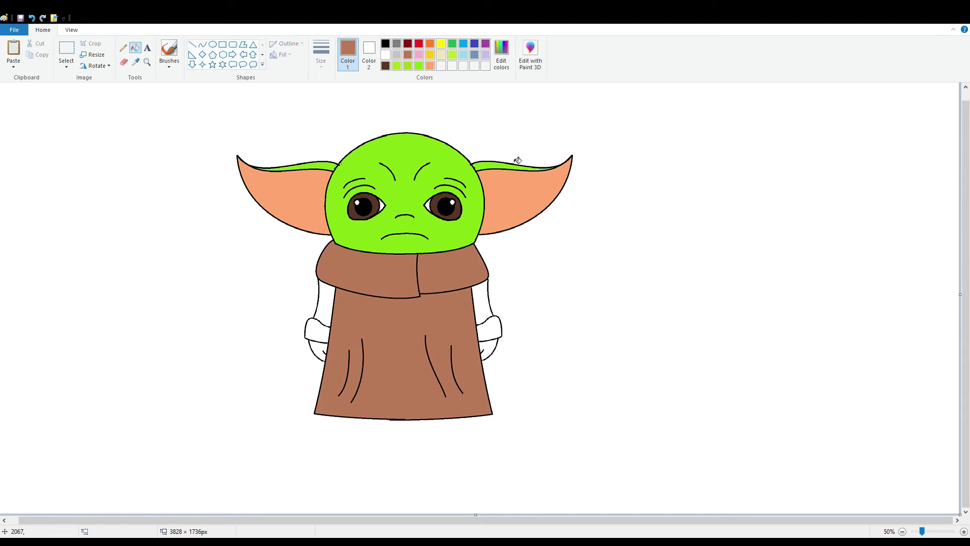
click(411, 351)
click(374, 273)
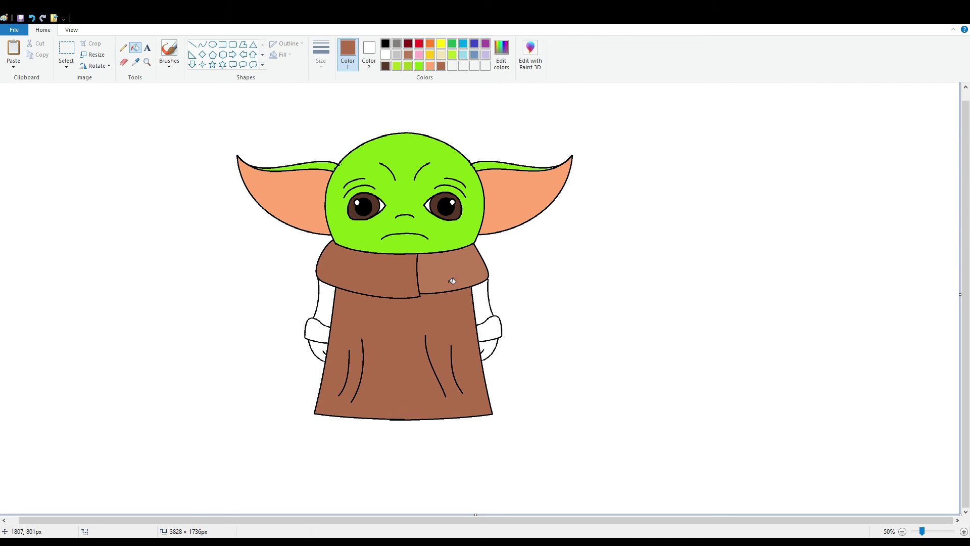
click(448, 279)
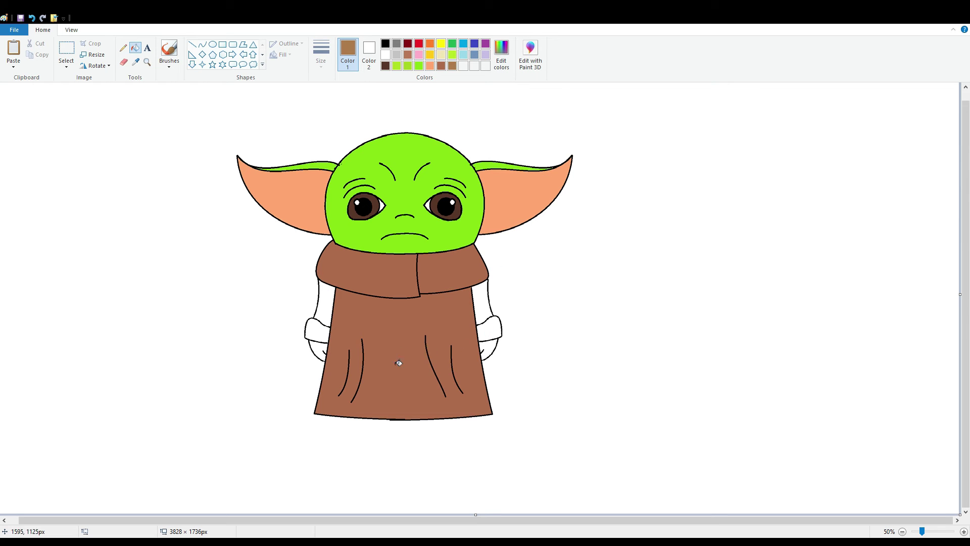
Step: Fill the robe's body, both collar sections, both sleeves and both cuffs with a custom tan brown
click(397, 362)
click(364, 270)
click(450, 273)
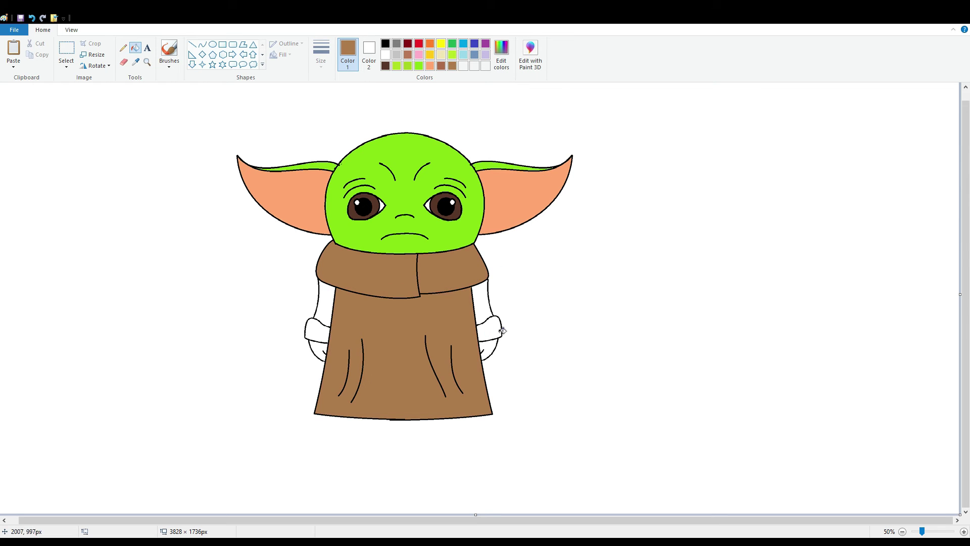
click(485, 317)
click(329, 306)
key(ctrl+z)
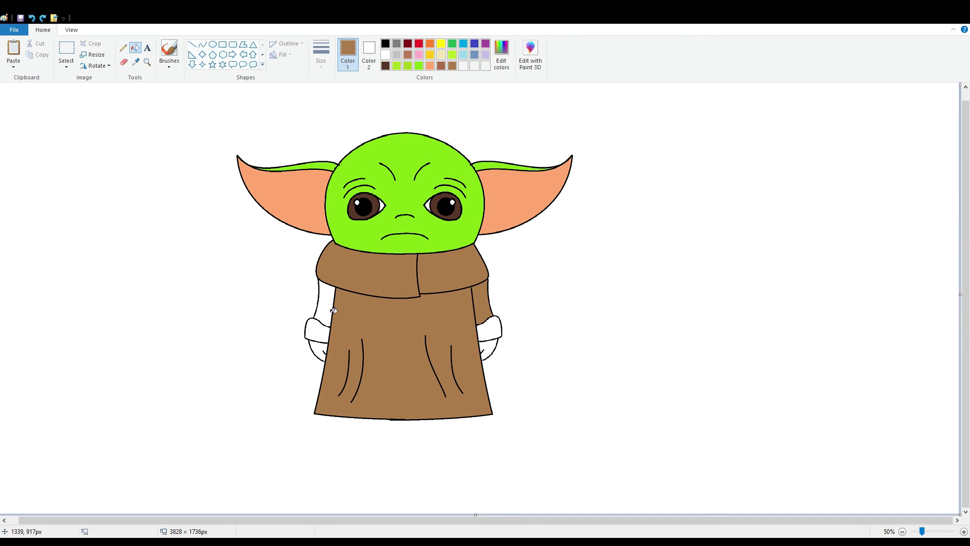
click(327, 309)
click(499, 337)
click(316, 329)
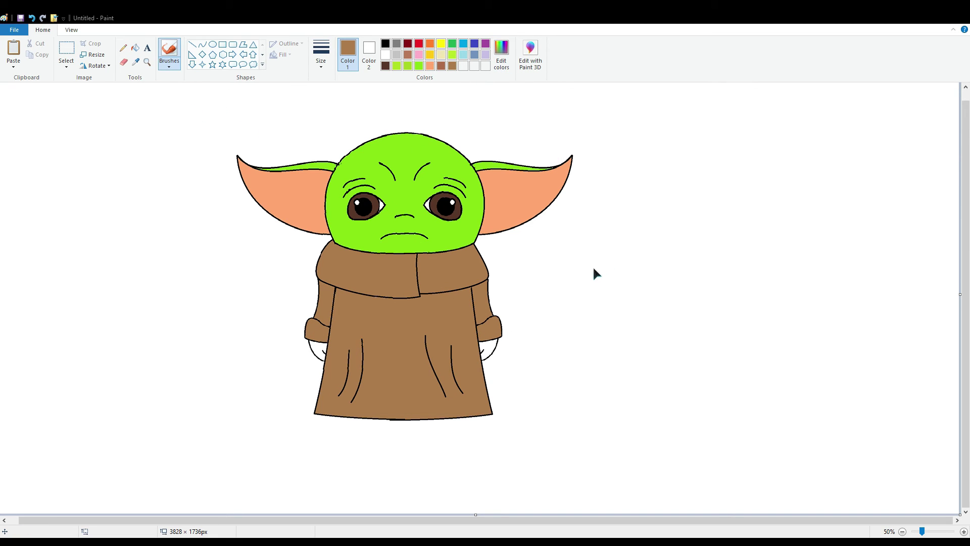
Step: Try a darker brown brush stroke on the front of the robe
mouse_move(394, 362)
mouse_down()
mouse_move(390, 349)
mouse_move(424, 302)
mouse_up()
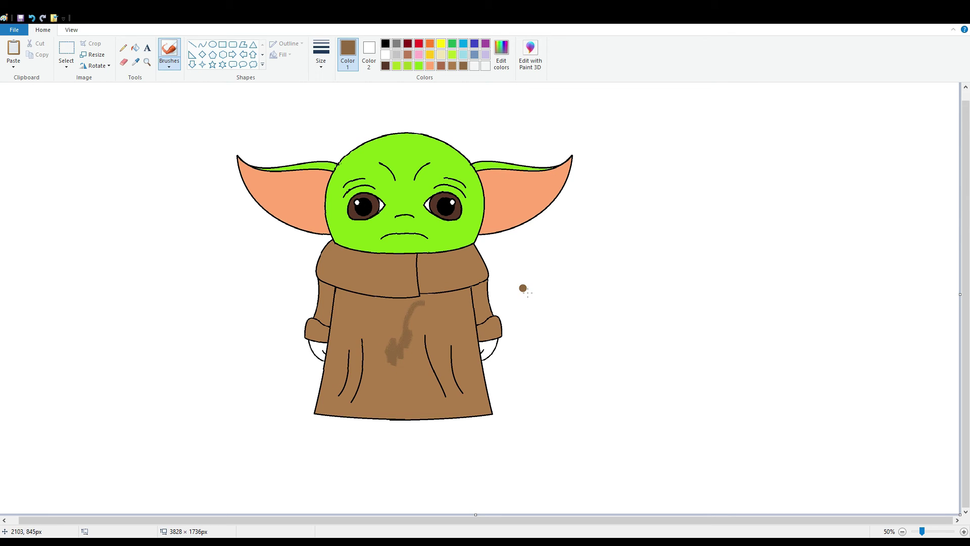
key(ctrl+z)
Step: Sample the head's green and fill both hands with it
click(135, 48)
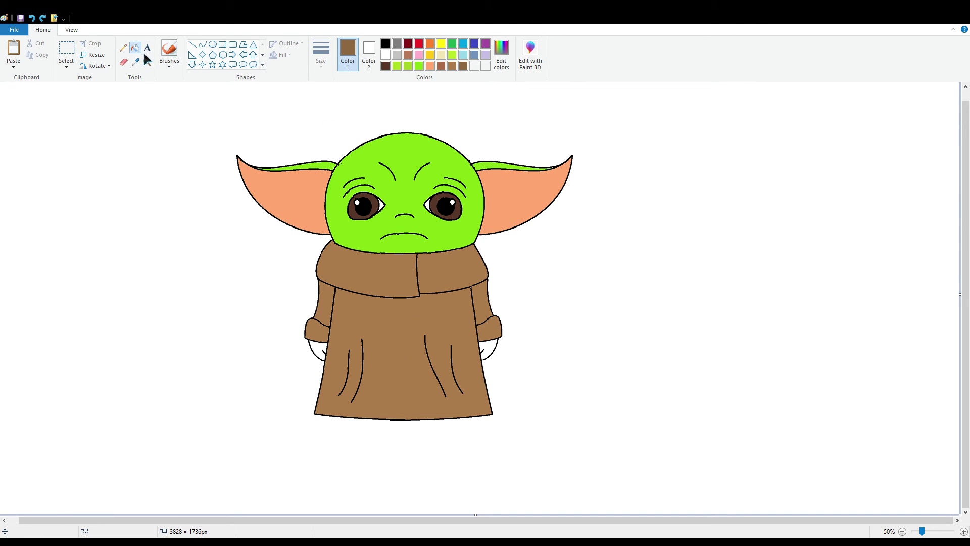
click(136, 62)
click(399, 207)
click(322, 346)
click(491, 350)
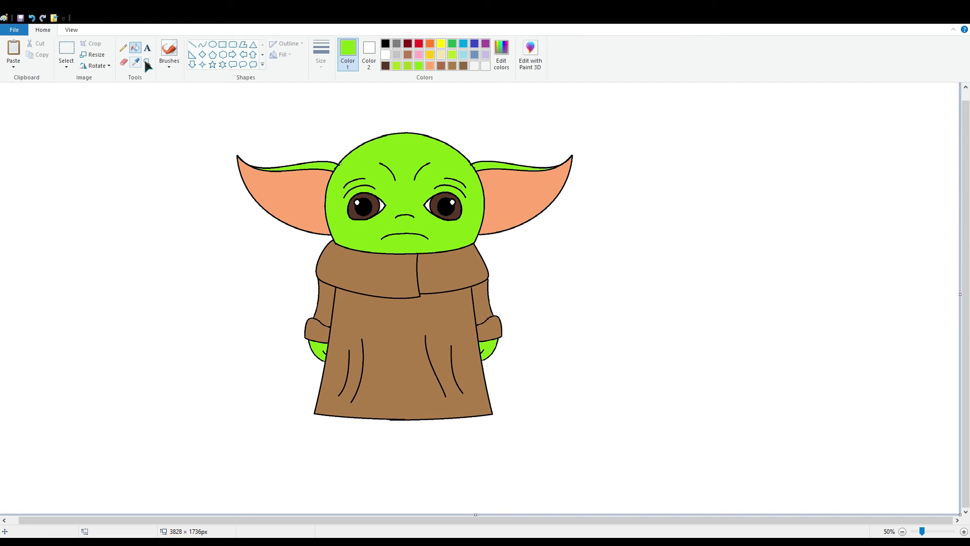
Step: Select the whole Baby Yoda figure and move it to the right side of the canvas
click(67, 49)
drag(202, 131, 614, 463)
mouse_move(508, 285)
mouse_down()
mouse_move(880, 297)
mouse_move(869, 290)
mouse_up()
click(414, 277)
Step: Draw a black-outlined rectangle about 1467 × 1455 px on the blank canvas to the left of the figure
click(222, 44)
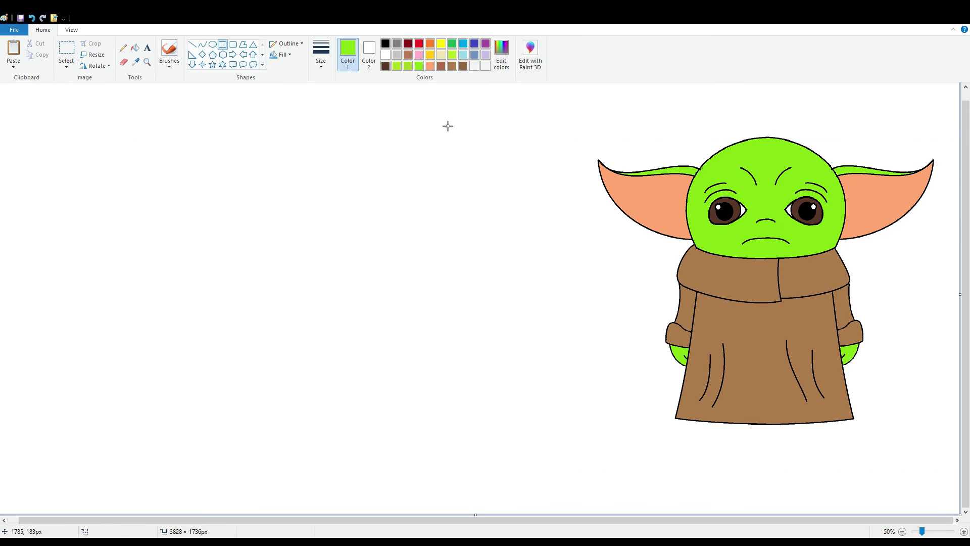
mouse_move(554, 92)
mouse_down()
mouse_move(680, 254)
mouse_move(926, 458)
mouse_move(947, 459)
mouse_up()
mouse_move(554, 276)
mouse_down()
mouse_move(617, 277)
mouse_move(576, 278)
mouse_up()
drag(729, 296, 353, 313)
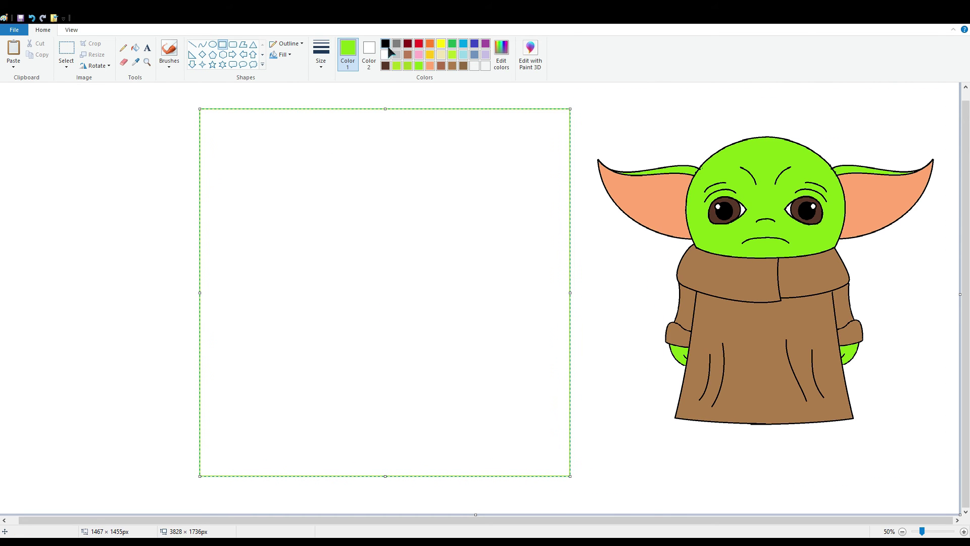
click(385, 44)
click(618, 357)
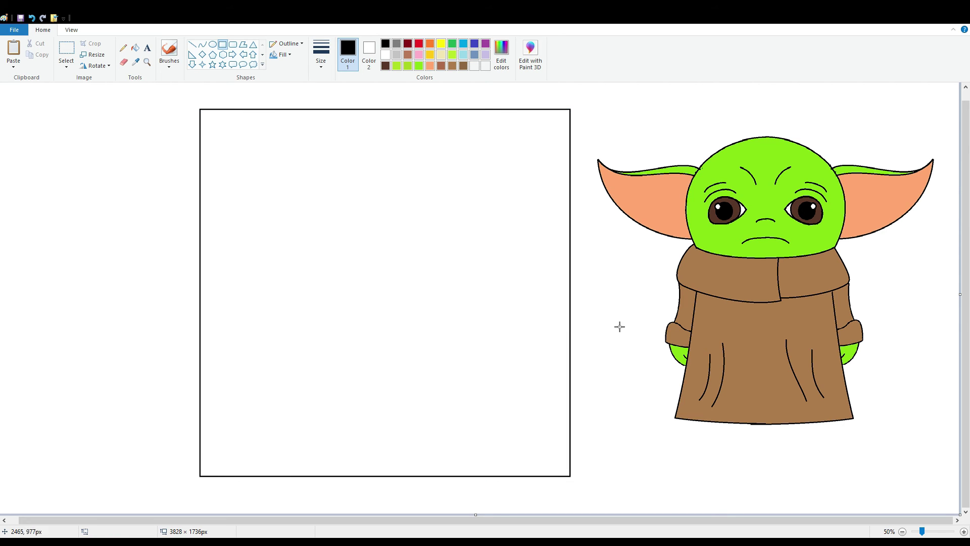
Step: Draw connected black curves as a wavy ground line across the rectangle, slightly below its middle
click(203, 44)
mouse_move(201, 321)
mouse_down()
mouse_move(257, 316)
mouse_move(226, 309)
mouse_move(246, 318)
mouse_move(335, 309)
mouse_move(274, 302)
mouse_move(311, 319)
mouse_move(284, 316)
mouse_move(429, 322)
mouse_up()
click(402, 342)
drag(372, 314, 367, 298)
mouse_move(400, 320)
mouse_down()
mouse_move(405, 346)
mouse_move(402, 325)
mouse_move(493, 310)
mouse_move(470, 308)
mouse_move(555, 310)
mouse_move(574, 300)
mouse_move(524, 323)
mouse_move(541, 295)
mouse_move(576, 308)
mouse_up()
click(498, 318)
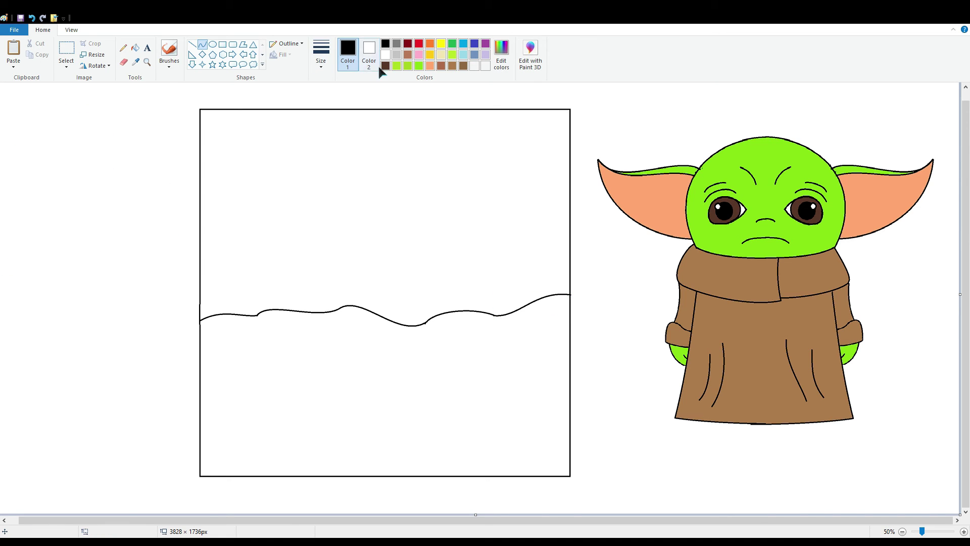
Step: Fill the area below the wavy line with a custom medium reddish brown
click(385, 66)
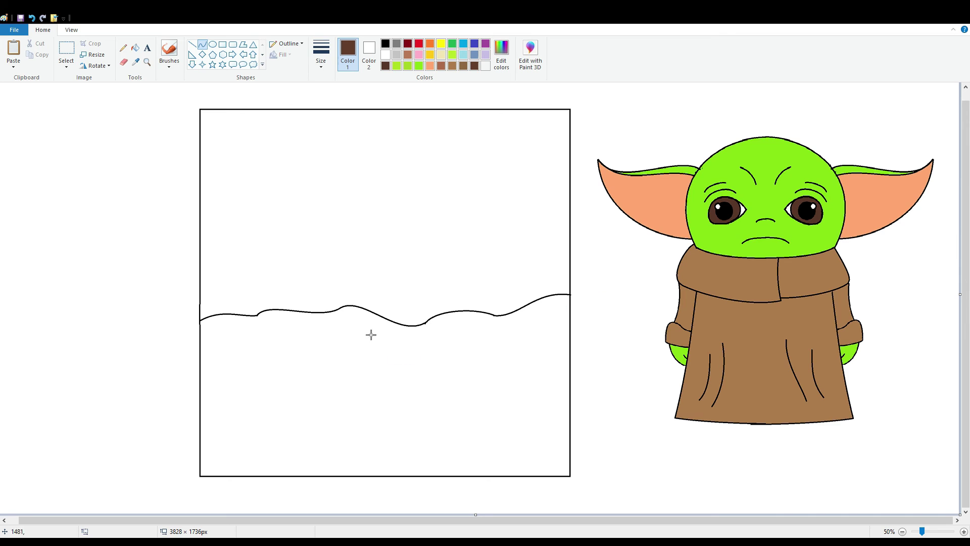
click(135, 47)
click(395, 398)
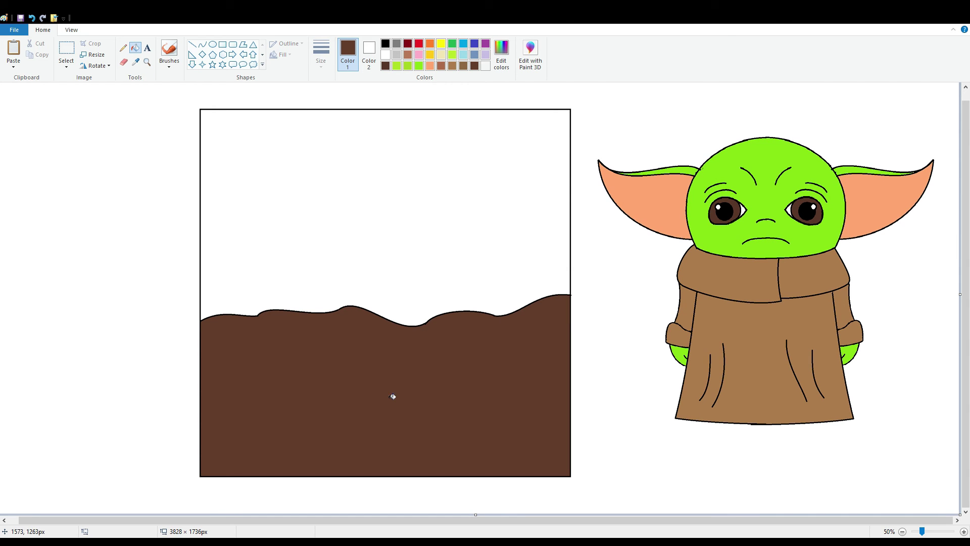
click(403, 364)
Step: Switch to a thick brush in the custom dark brown for texturing the ground
click(169, 50)
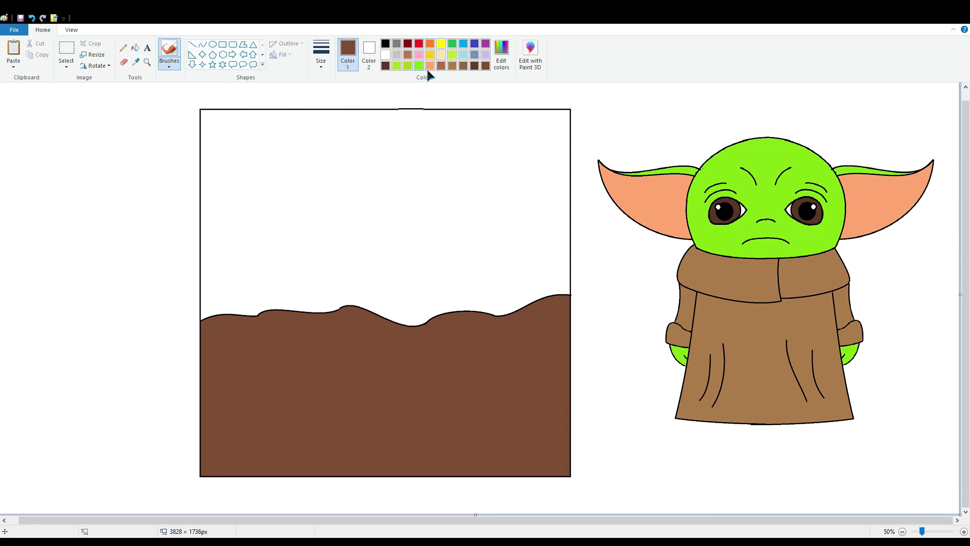
click(475, 65)
click(451, 198)
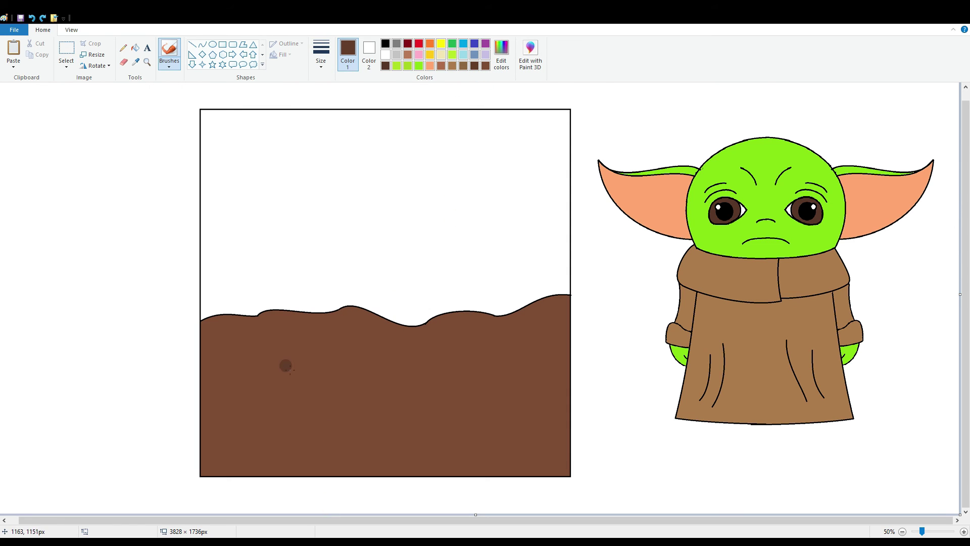
drag(291, 365, 302, 366)
drag(304, 406, 337, 396)
drag(260, 410, 434, 389)
key(ctrl+z)
key(ctrl+z)
key(ctrl+z)
Step: Airbrush irregular dark brown speckles over the left and central parts of the brown ground
click(174, 66)
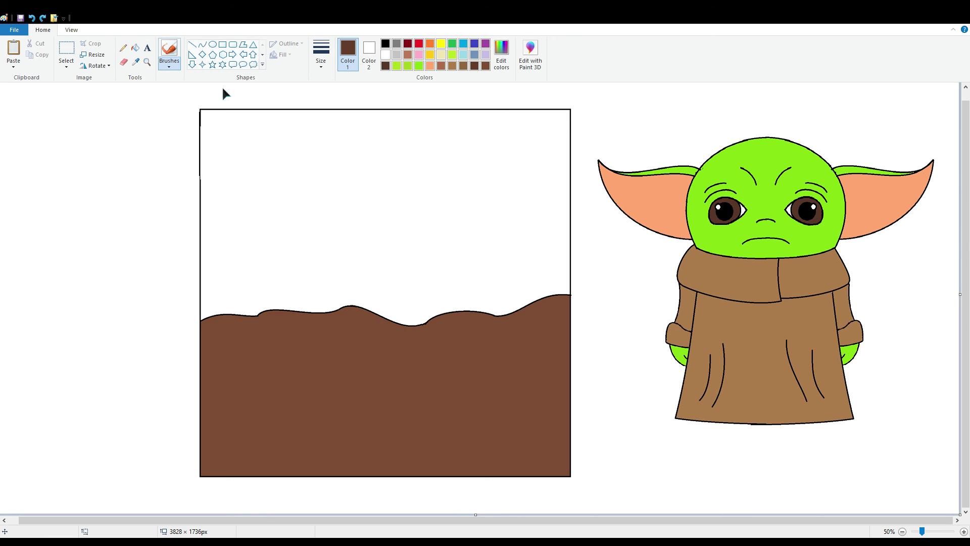
click(223, 90)
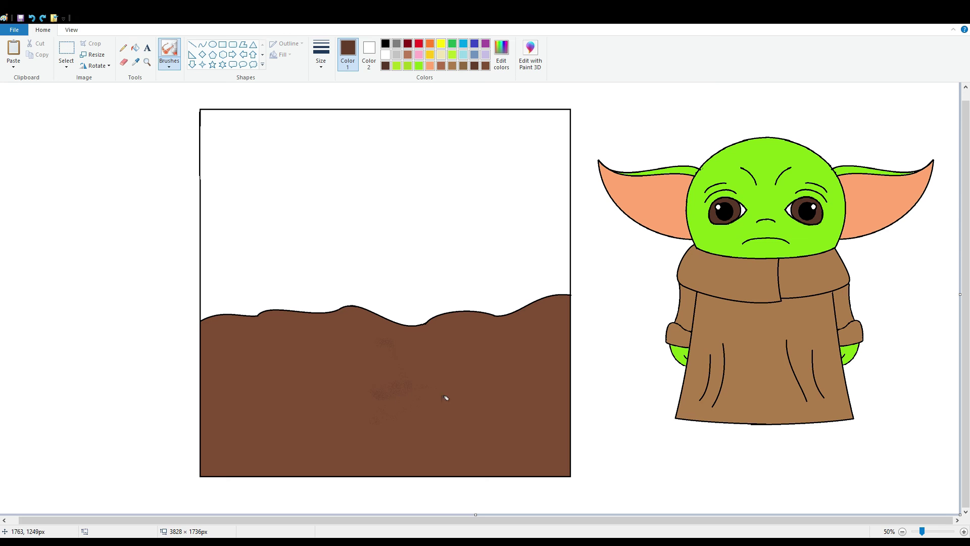
scroll(505, 374, up, 1)
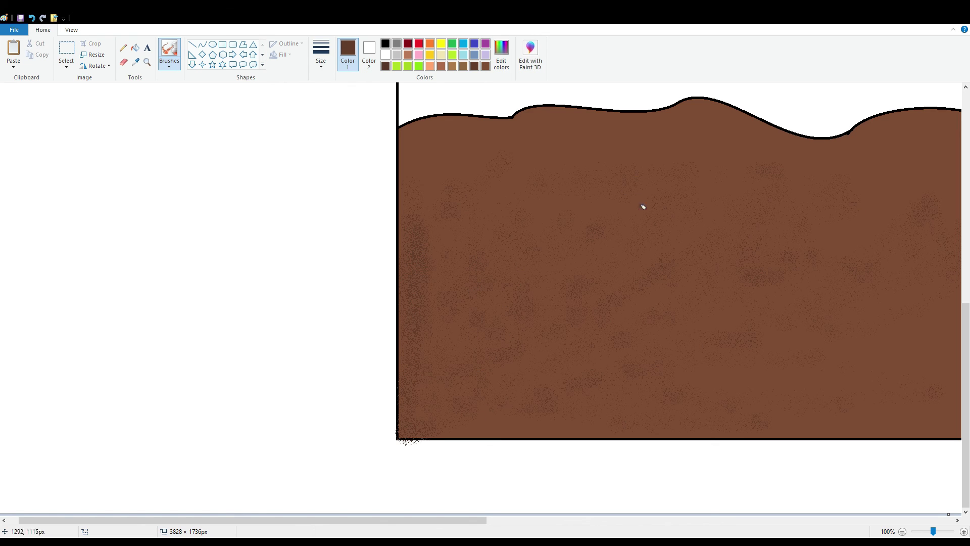
drag(481, 517, 570, 517)
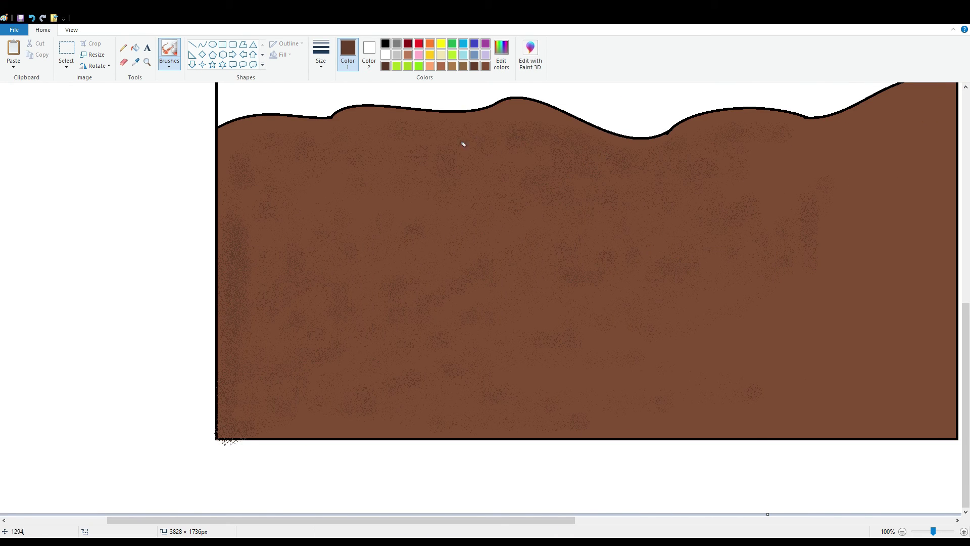
Step: Airbrush dark brown speckles over the rest of the ground up to its right and bottom edges, undoing stray spray outside the frame
scroll(462, 401, right, 5)
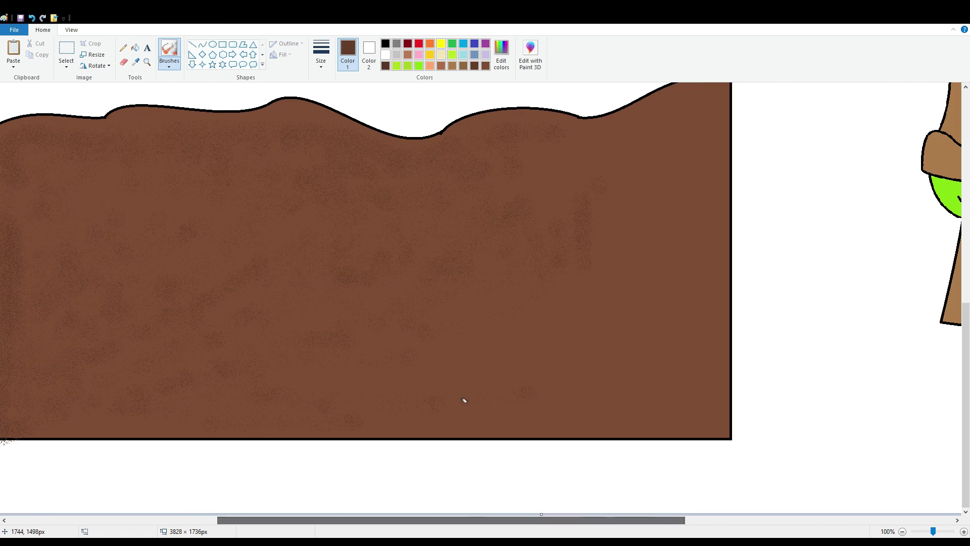
mouse_move(424, 430)
mouse_down()
mouse_move(517, 395)
mouse_move(607, 331)
mouse_up()
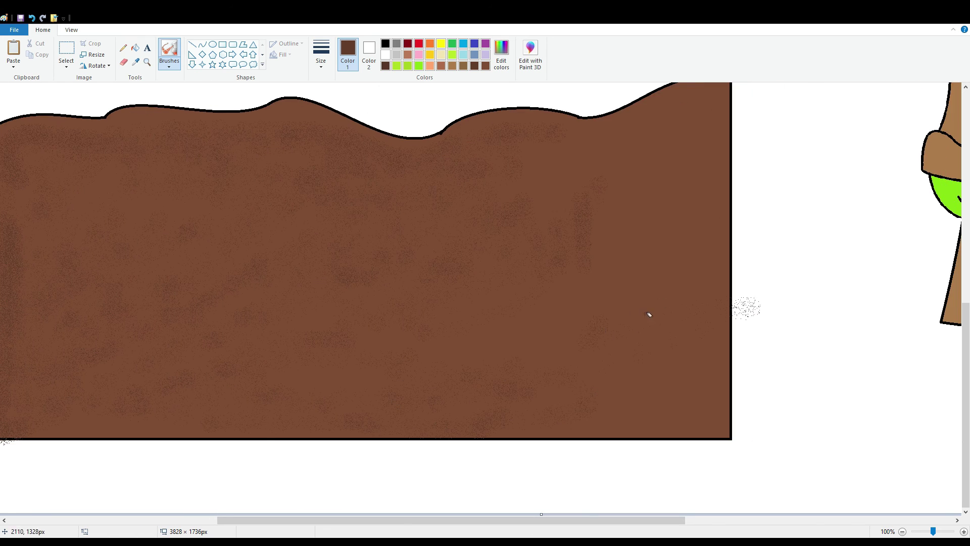
key(ctrl+z)
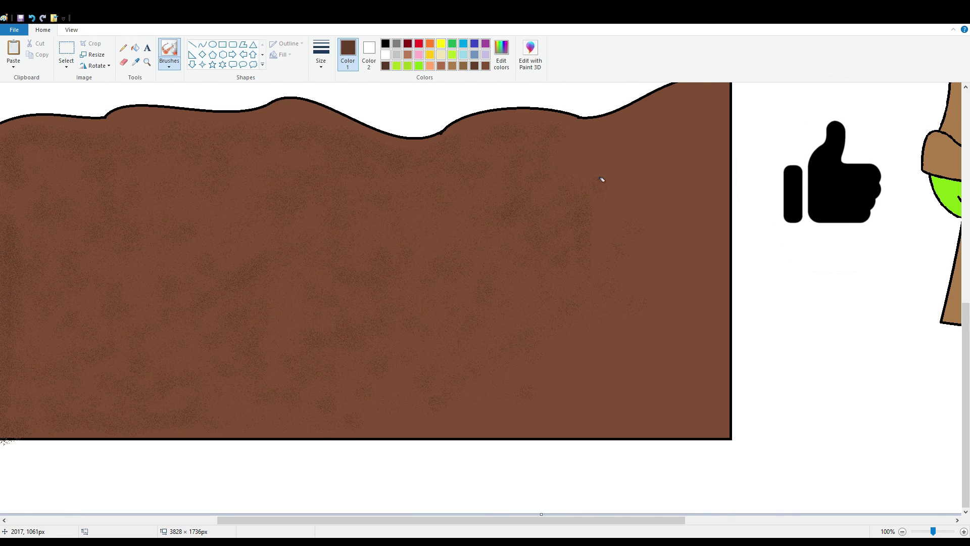
scroll(602, 180, up, 3)
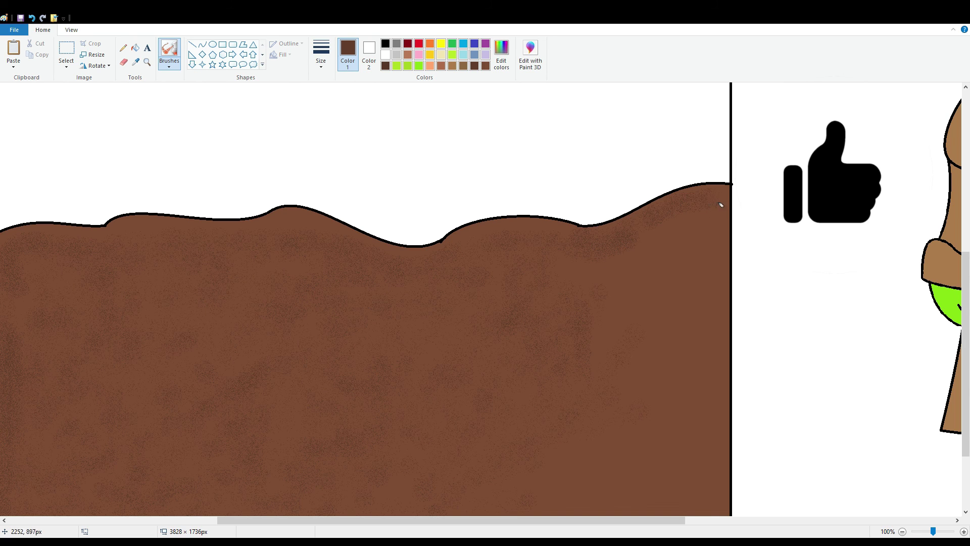
scroll(720, 303, down, 3)
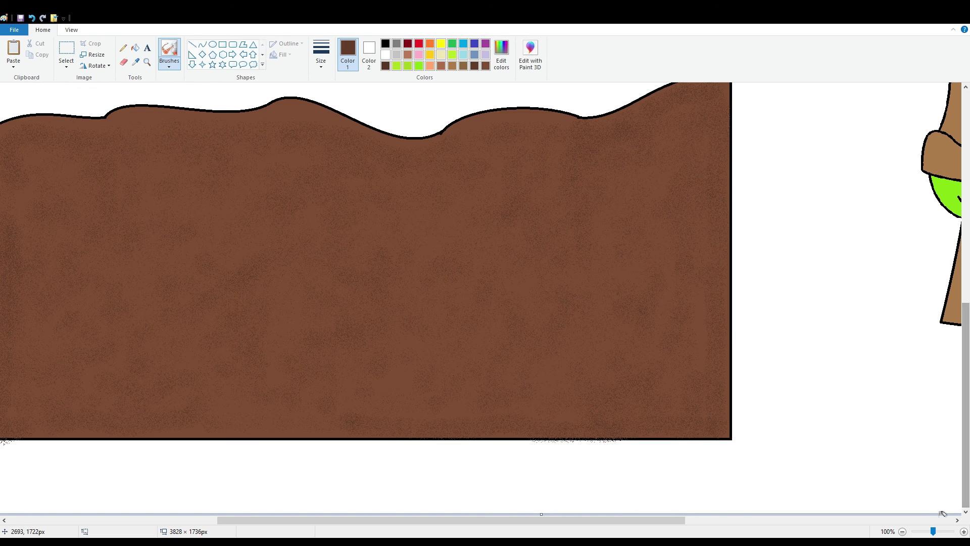
click(903, 531)
Step: Fill the sky area above the wavy ground line with indigo blue
click(474, 44)
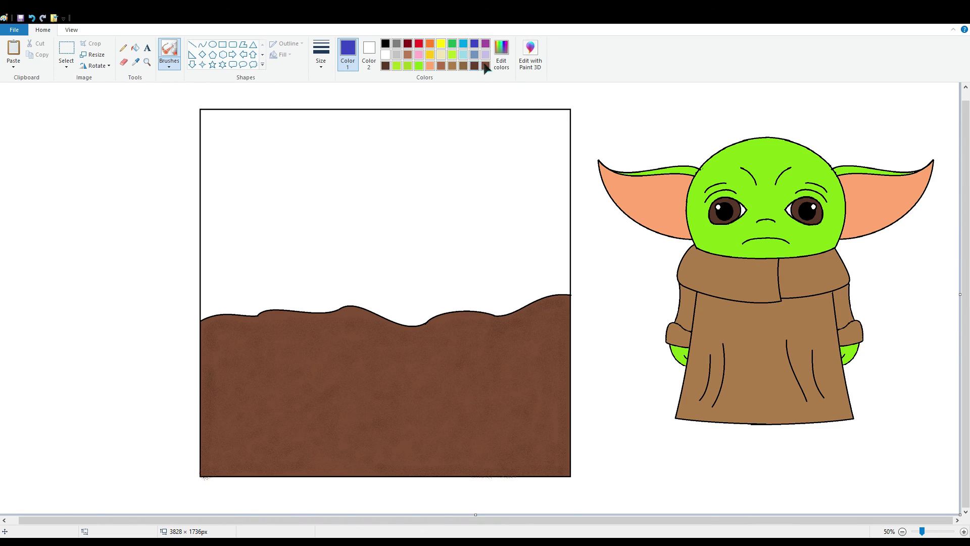
click(140, 47)
click(400, 156)
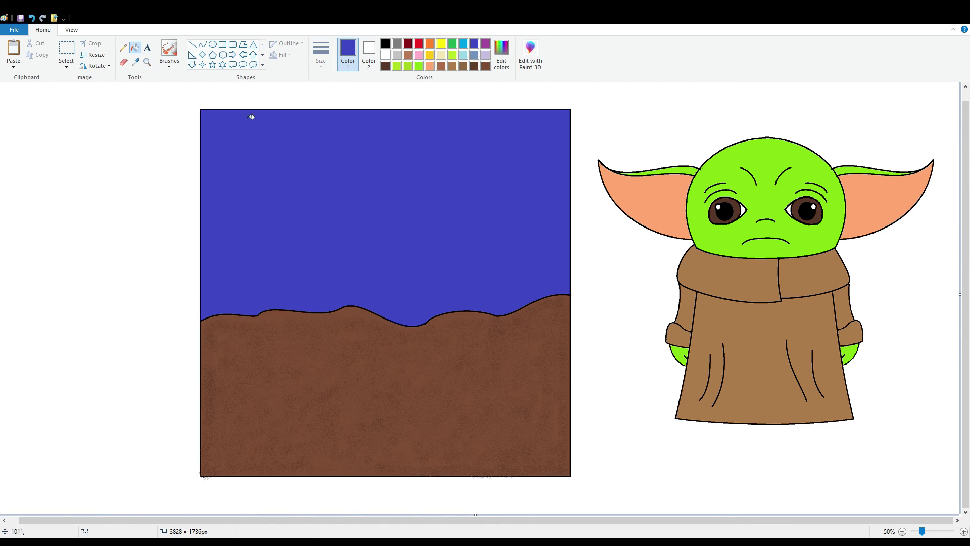
Step: Fill the whites and highlights of both of Baby Yoda's eyes with light gray
click(66, 49)
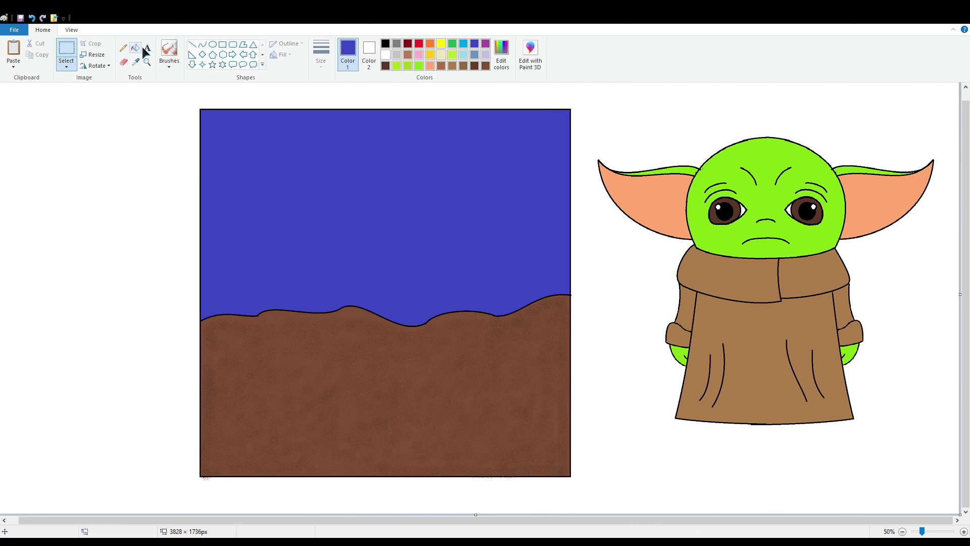
click(135, 47)
click(396, 55)
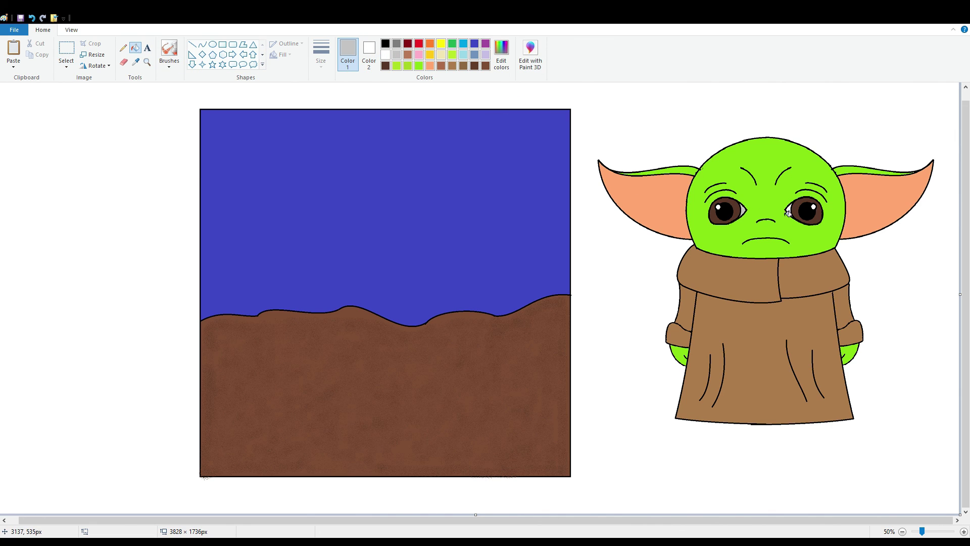
Step: Move Baby Yoda onto the framed background, shrink the selection to about 1312 × 1252 px, and centre the figure in the scene
click(66, 49)
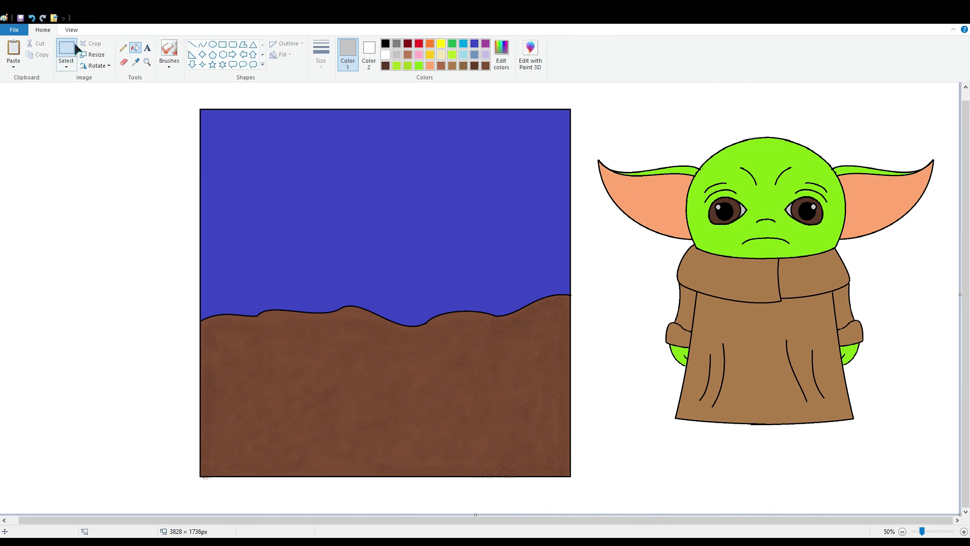
drag(591, 122, 945, 454)
drag(871, 362, 510, 361)
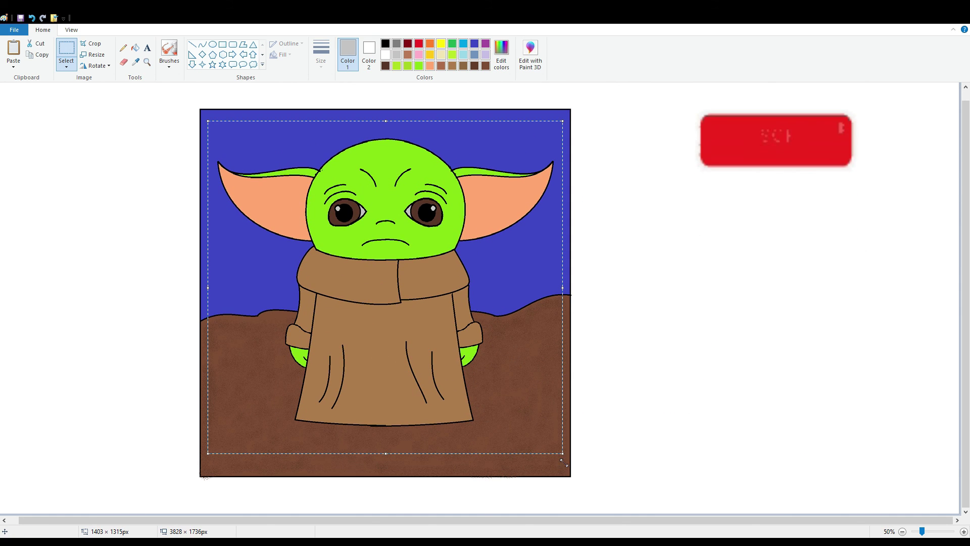
drag(563, 454, 543, 440)
drag(448, 360, 465, 374)
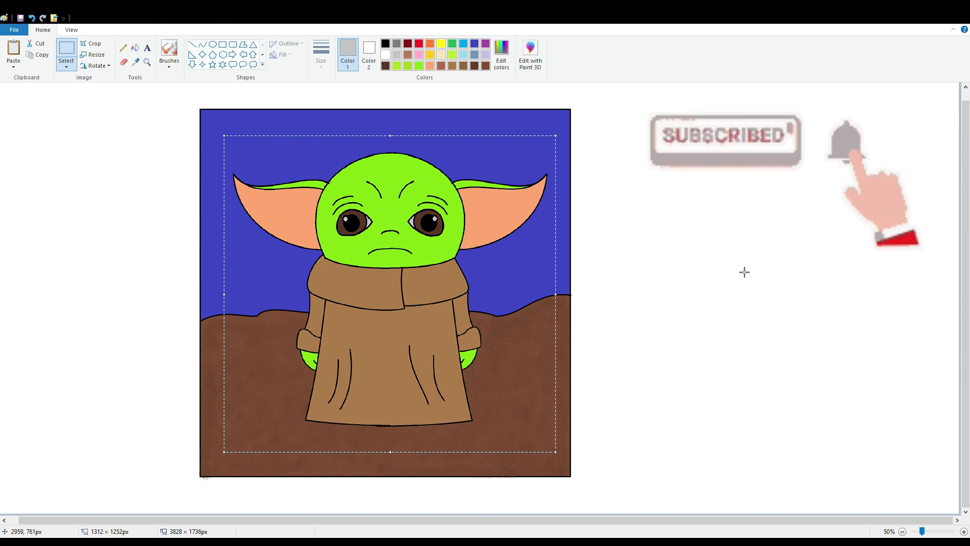
click(743, 272)
Step: Fill the gray parts and highlights of both eyes with white
click(135, 48)
click(386, 54)
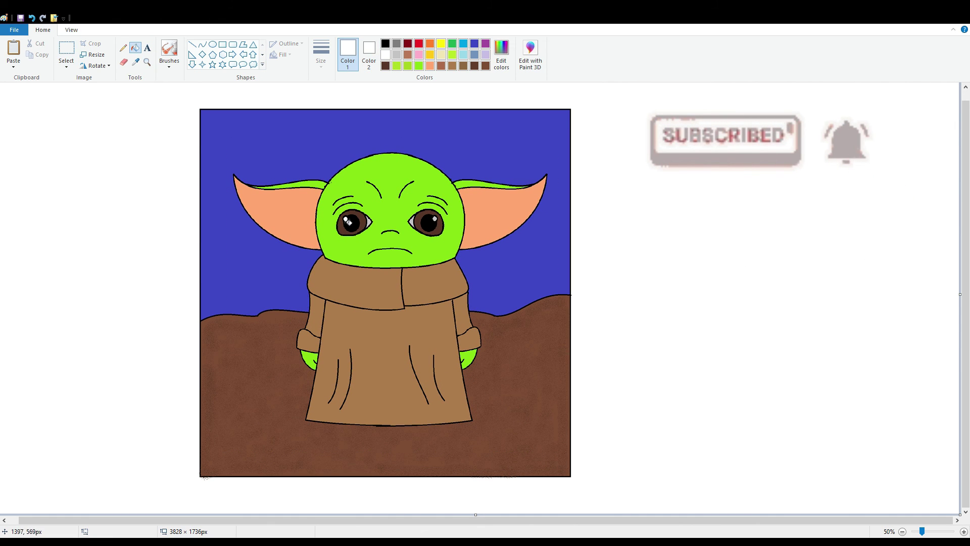
click(412, 224)
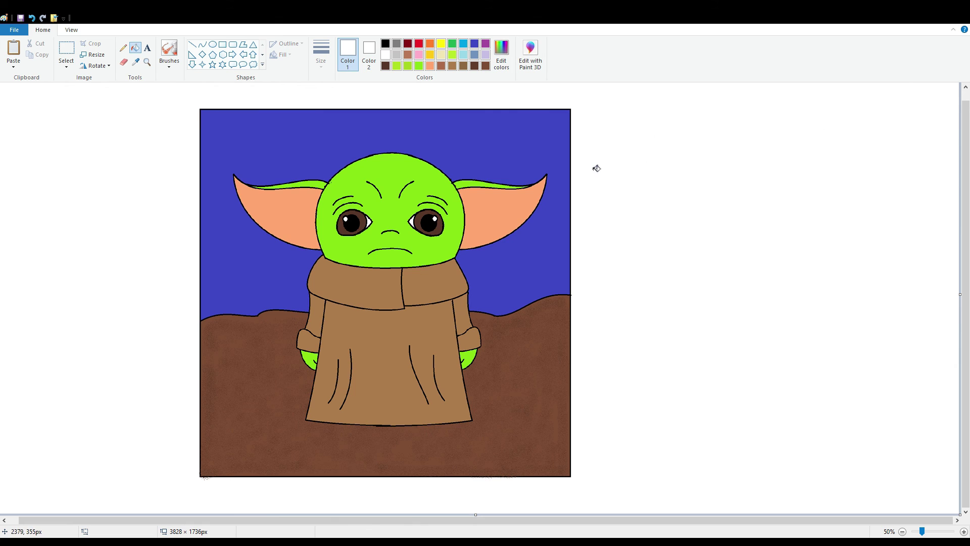
Step: Select the whole framed picture and shift it slightly to the right, closer to the middle of the canvas
click(64, 65)
drag(189, 101, 607, 505)
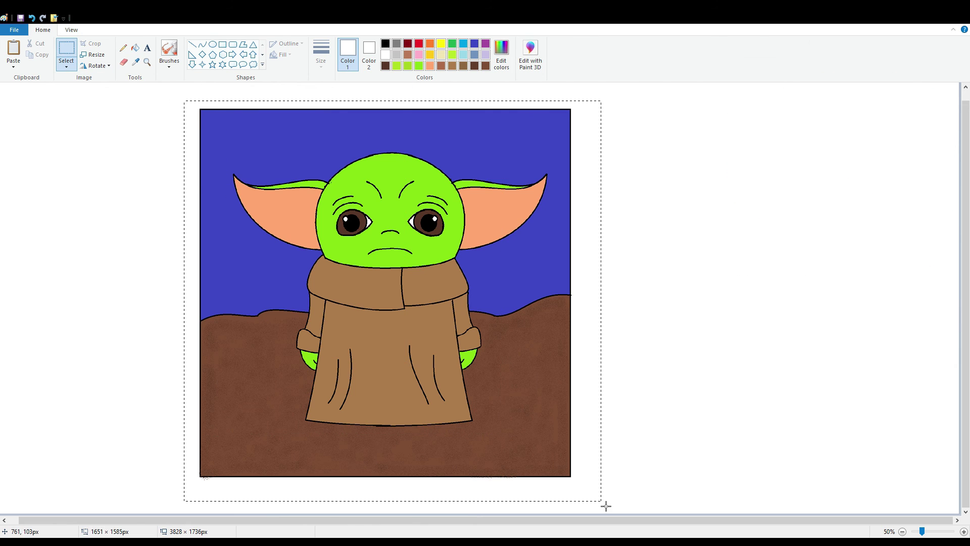
drag(505, 450, 560, 436)
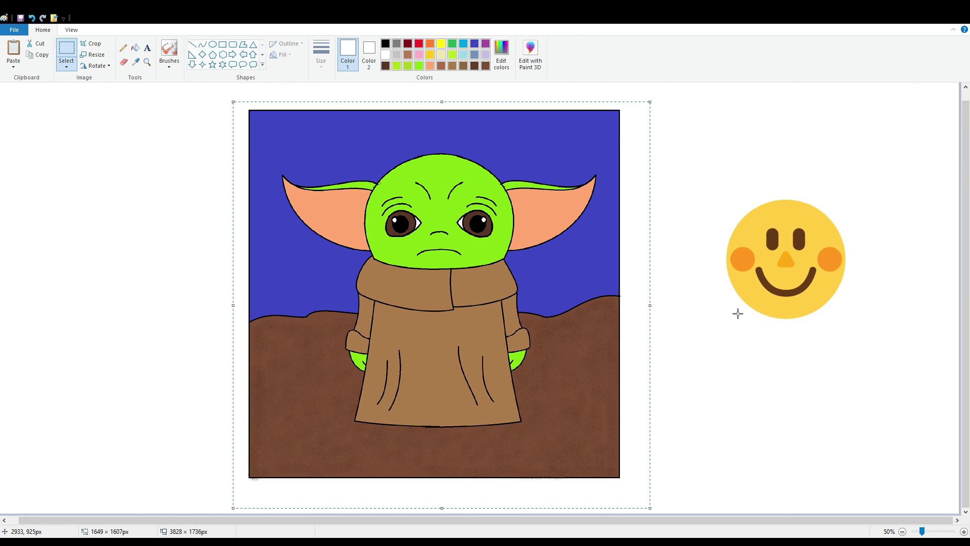
click(872, 169)
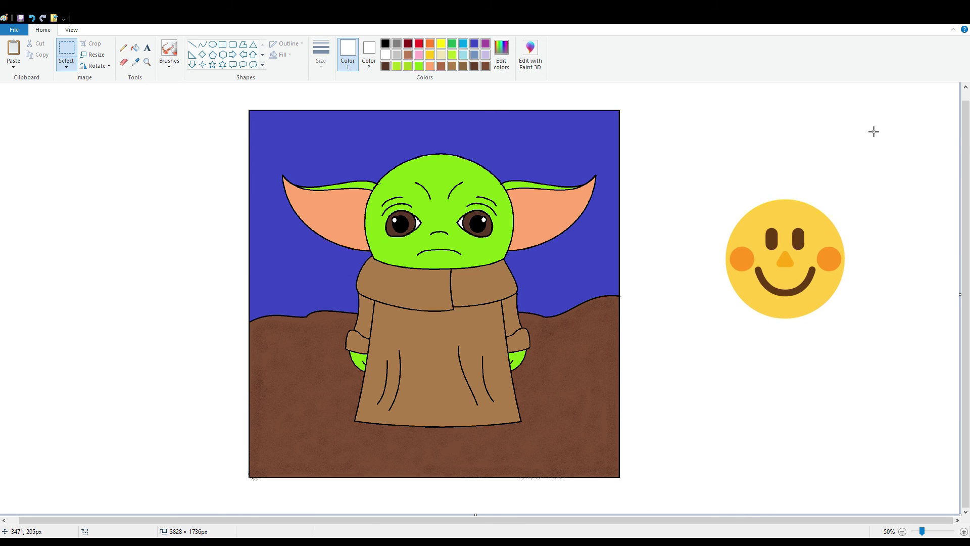